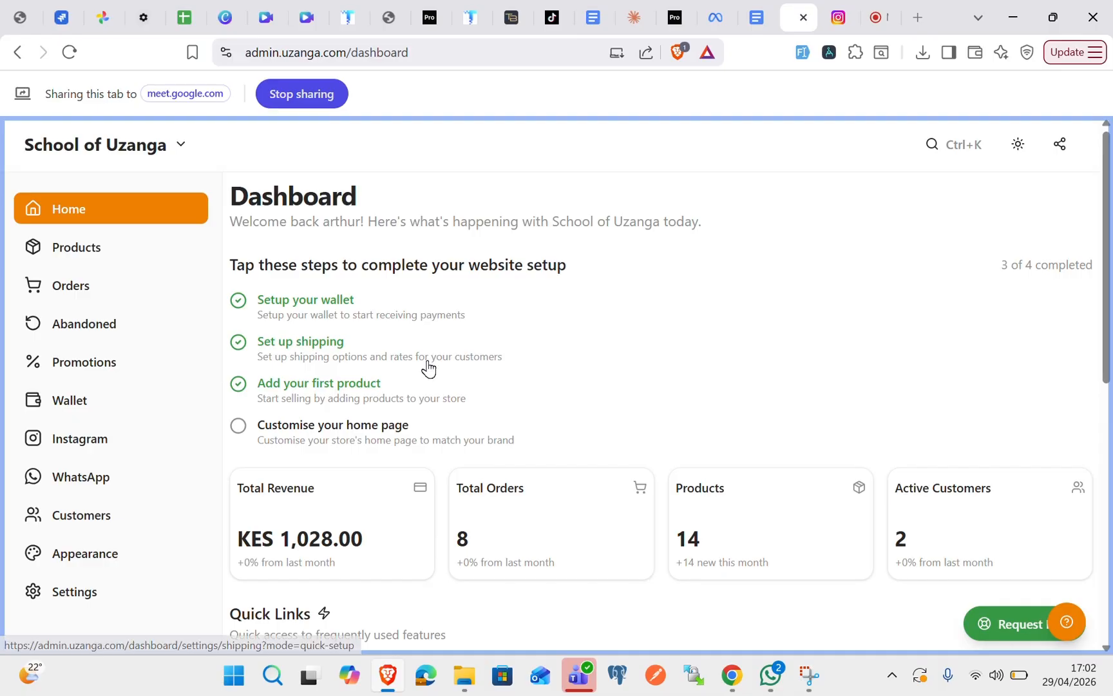
# Start a new checkout adjustment from the store's checkout settings
pyautogui.click(68, 599)
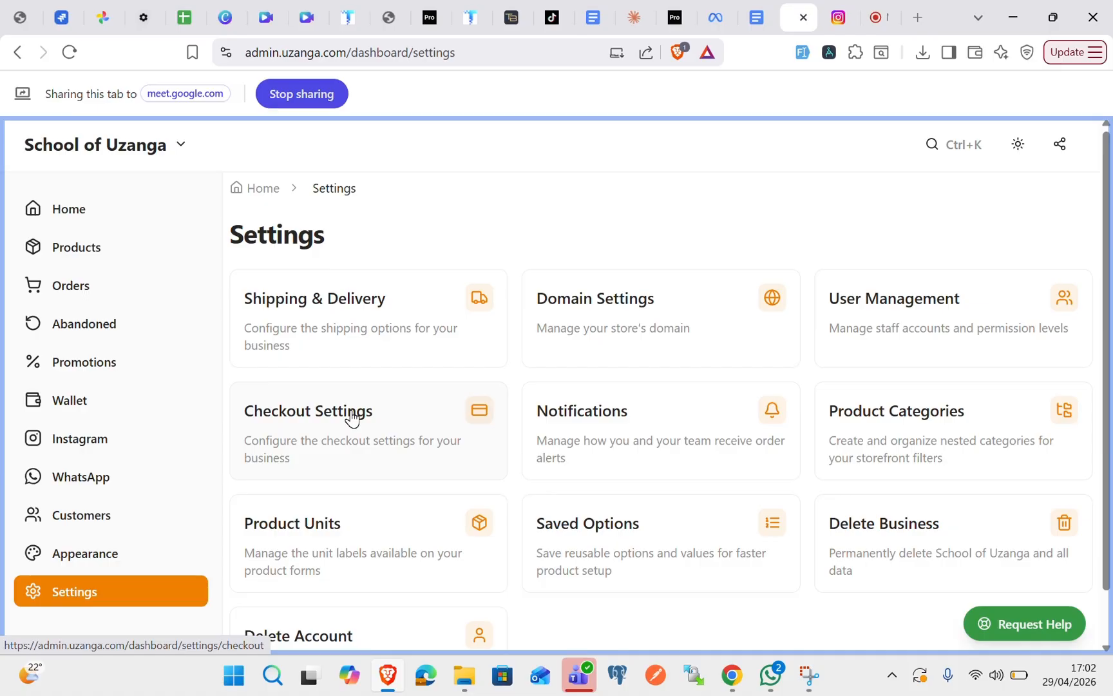
pyautogui.click(352, 418)
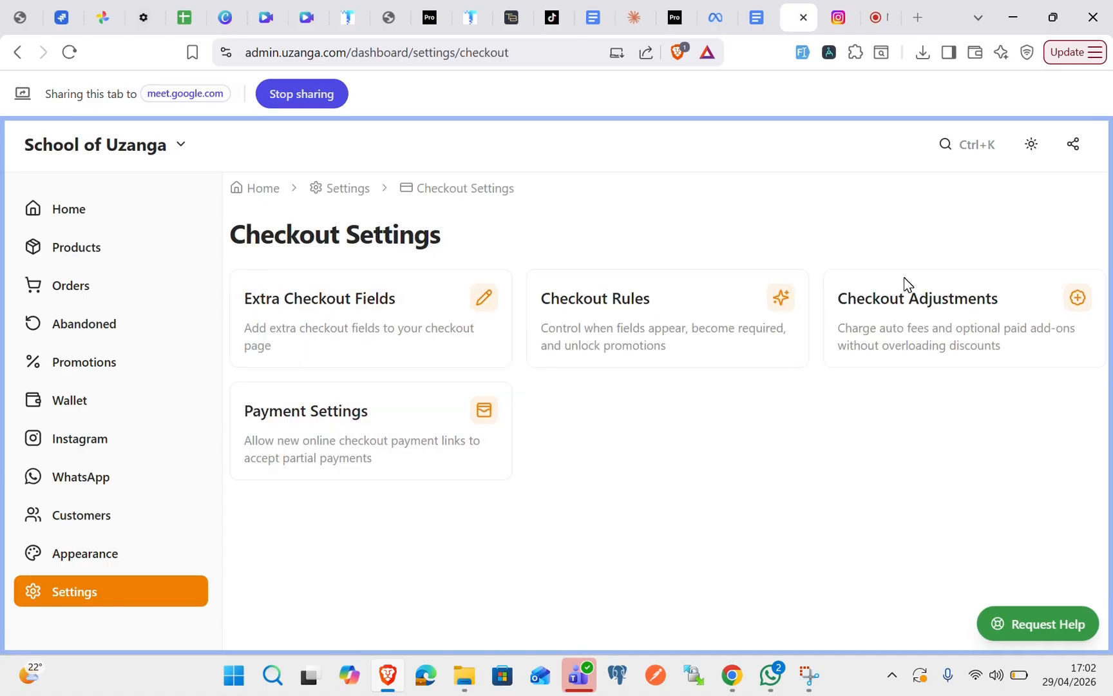
pyautogui.click(908, 311)
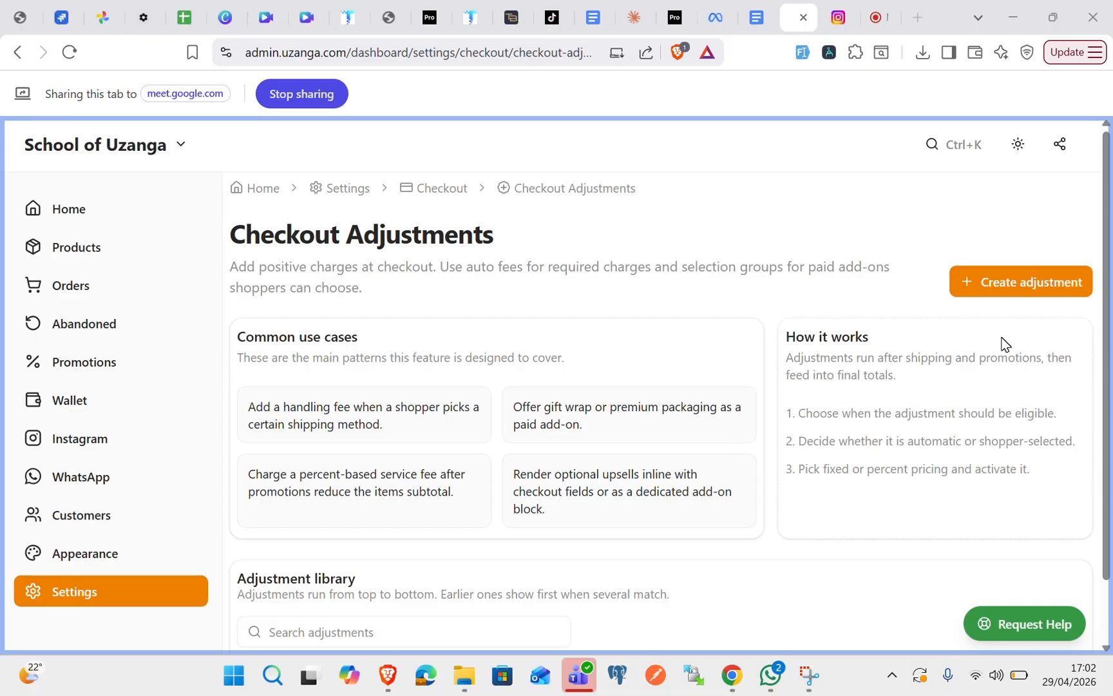
pyautogui.scroll(-1, 731, 394)
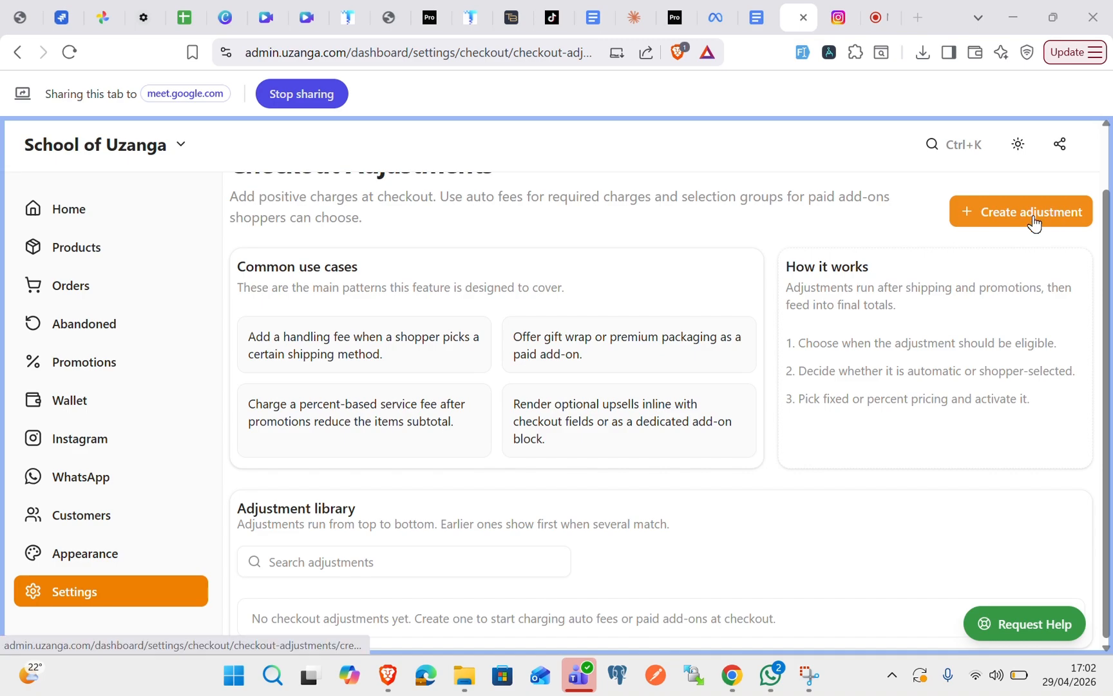
pyautogui.scroll(1, 1035, 212)
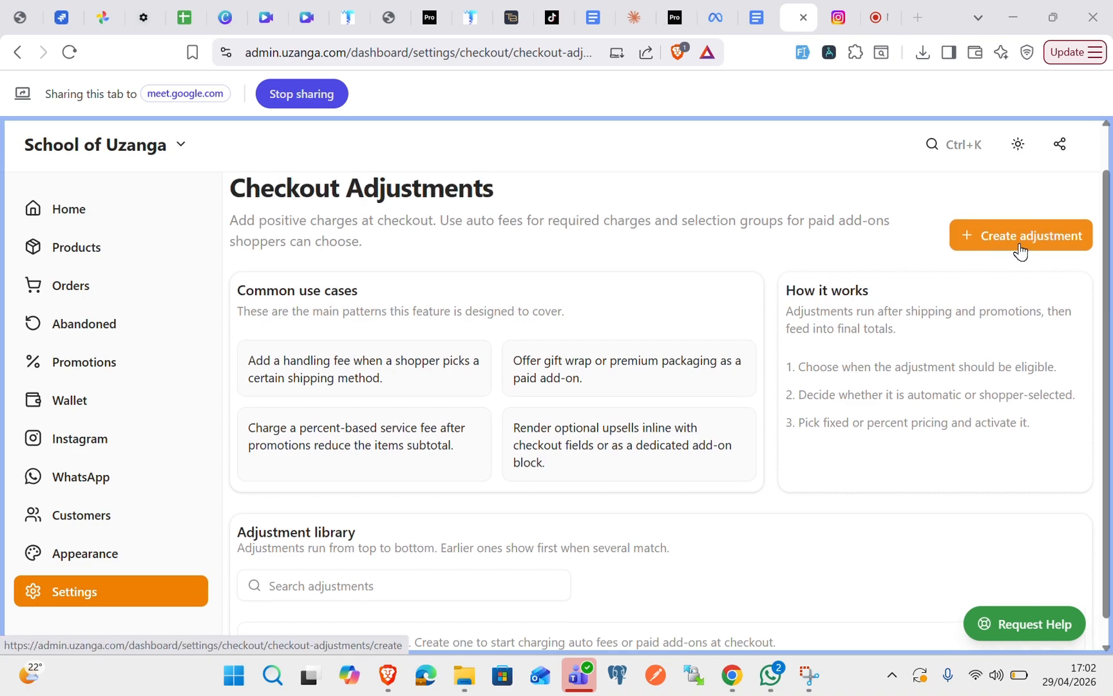
pyautogui.click(1043, 241)
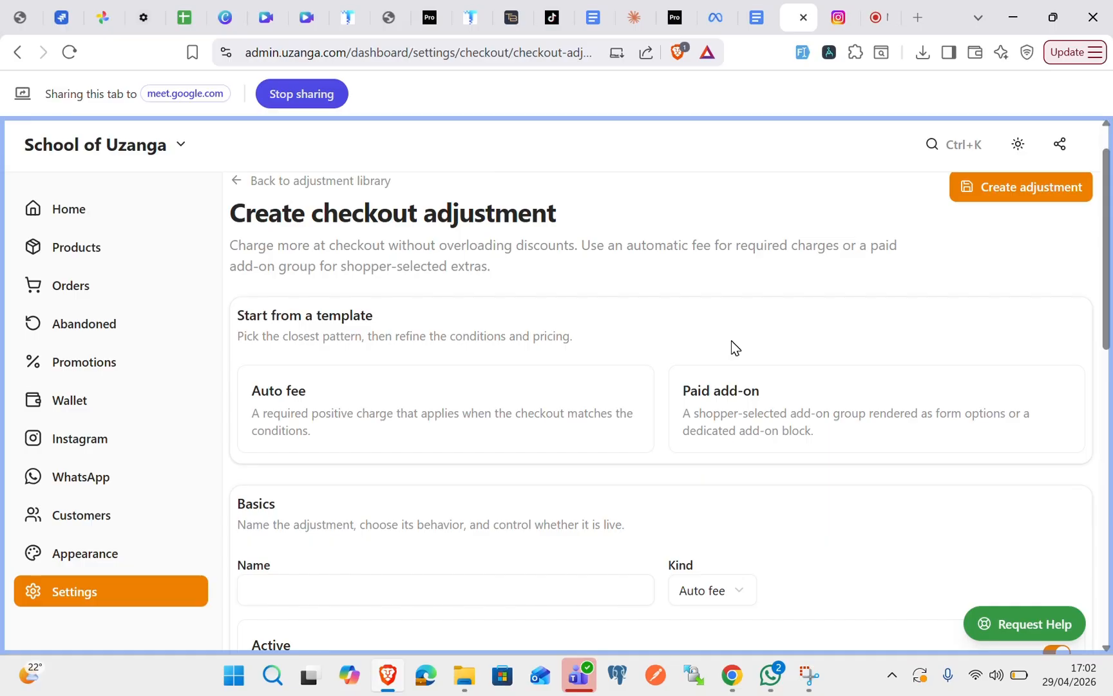
# Apply the Auto fee template to the new checkout adjustment
pyautogui.scroll(1, 731, 348)
pyautogui.scroll(-2, 732, 348)
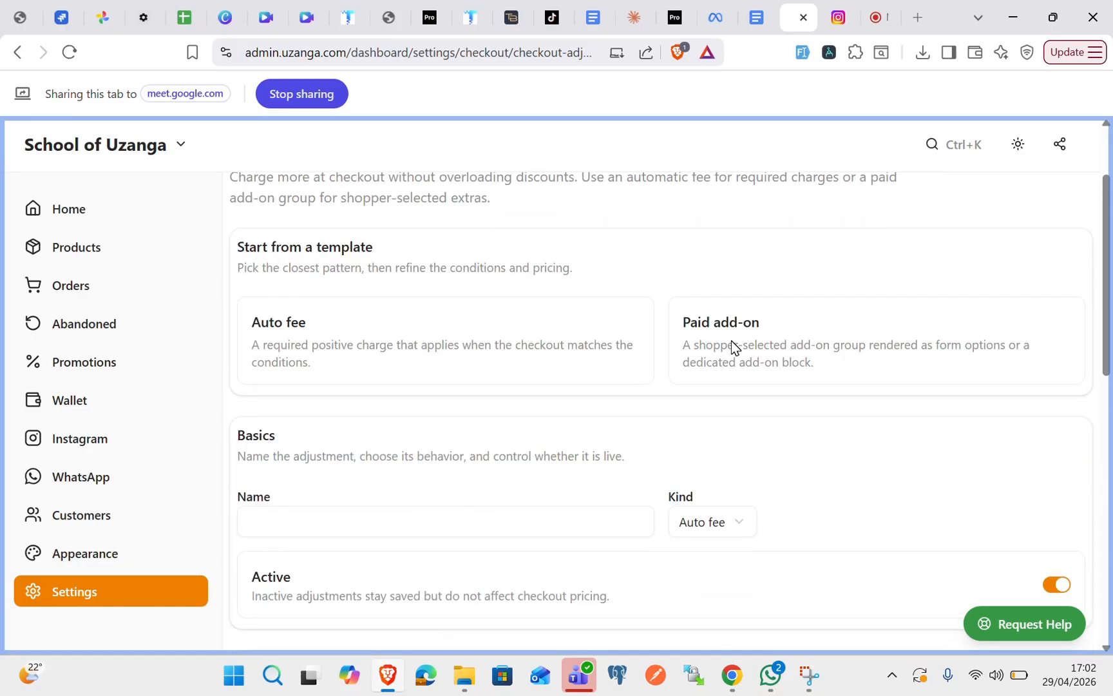
pyautogui.scroll(-1, 732, 347)
pyautogui.scroll(1, 731, 348)
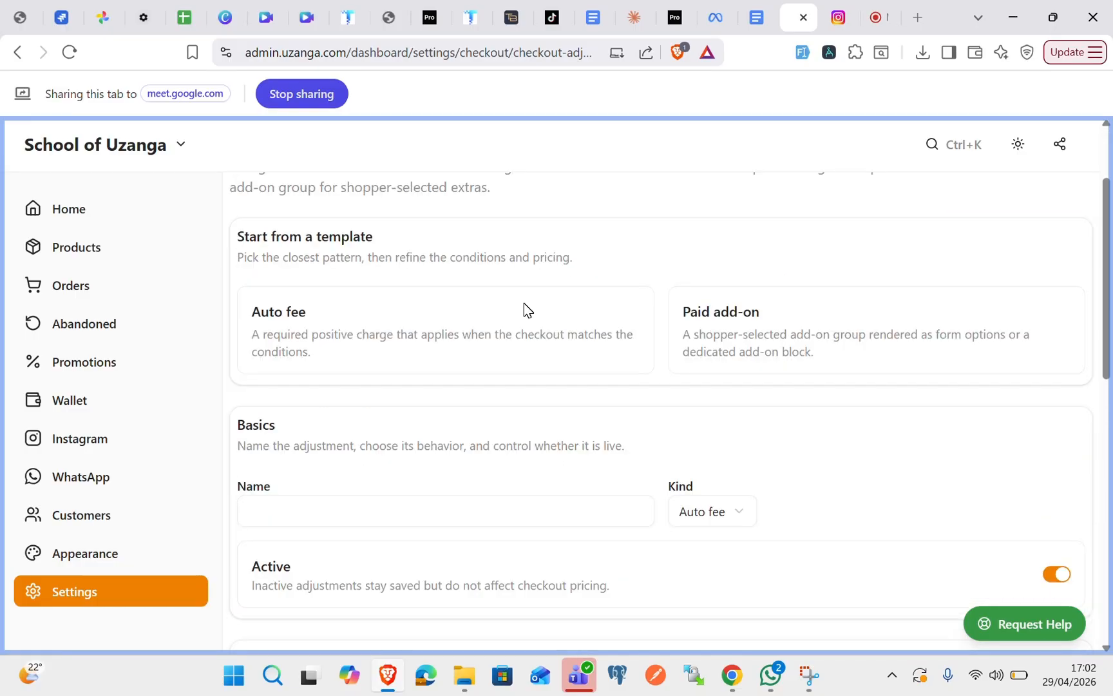
pyautogui.click(314, 312)
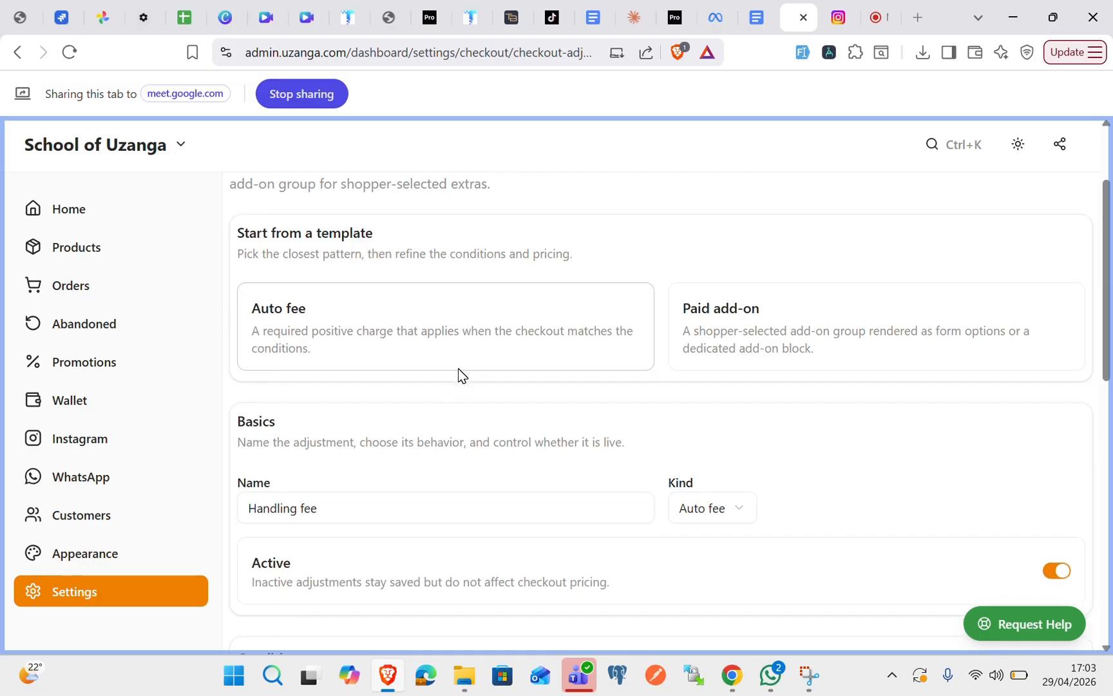
# Name the adjustment "Errand fee" and keep its kind as Auto fee
pyautogui.scroll(-2, 459, 374)
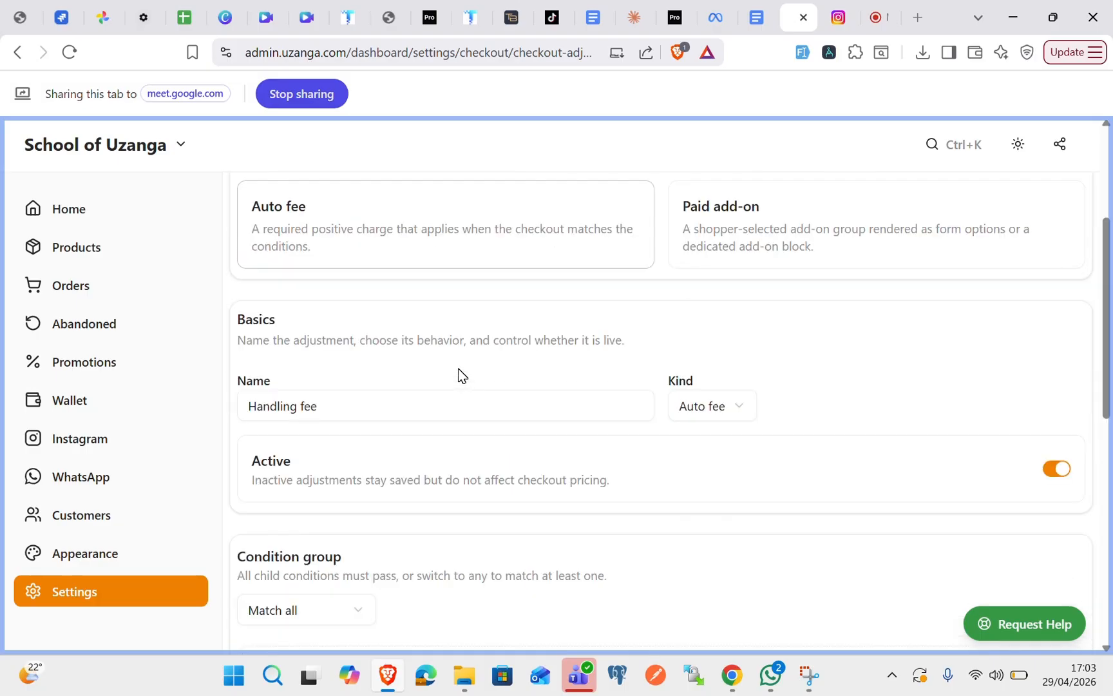
pyautogui.click(396, 406)
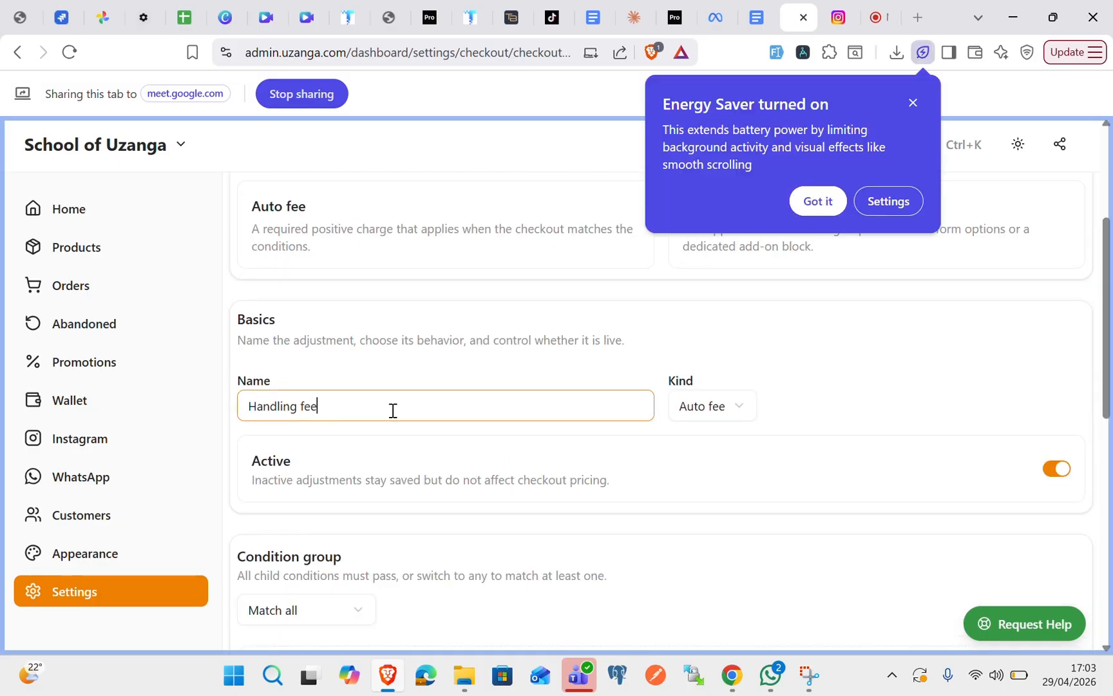
pyautogui.click(912, 103)
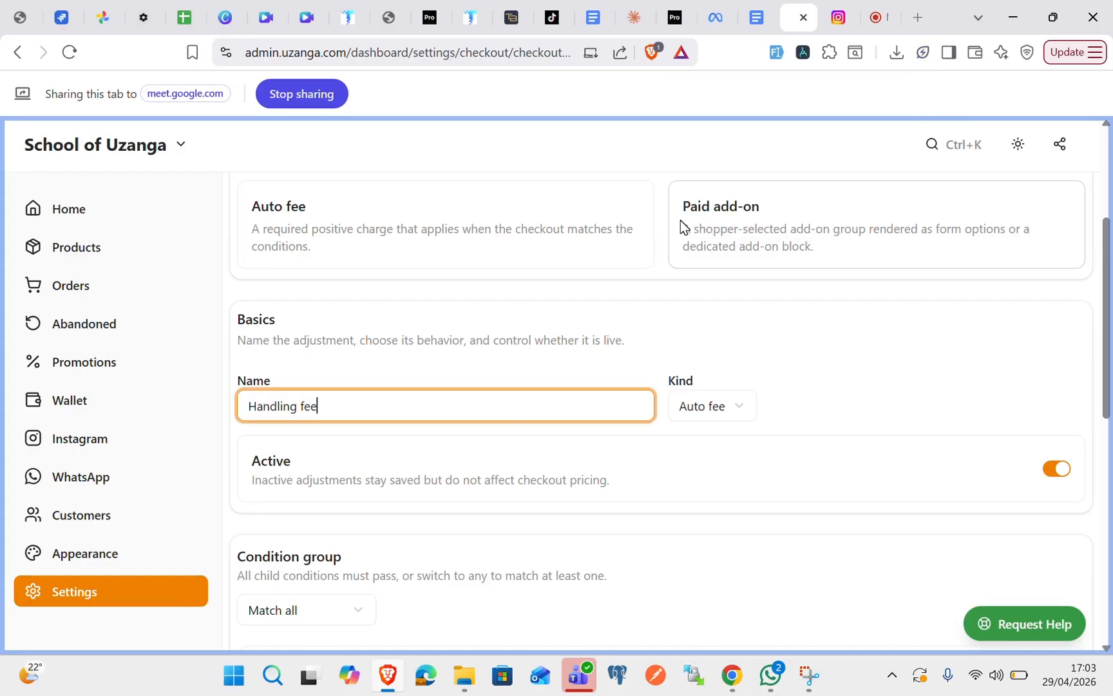
pyautogui.hotkey('ctrl', 'BackSpace')
pyautogui.hotkey('ctrl', 'BackSpace')
pyautogui.write('Errand fee')
pyautogui.click(702, 406)
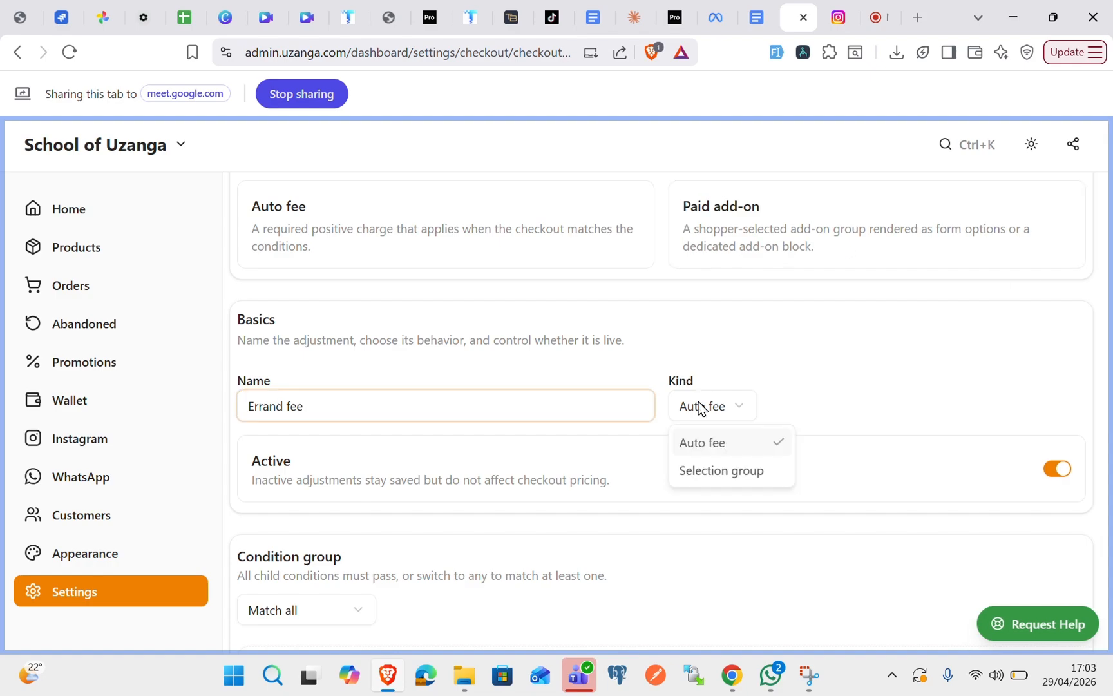
pyautogui.click(756, 444)
# Set the first condition to "Shipping method is selected" with Pickup Mtaani as the shipping method
pyautogui.scroll(-4, 756, 443)
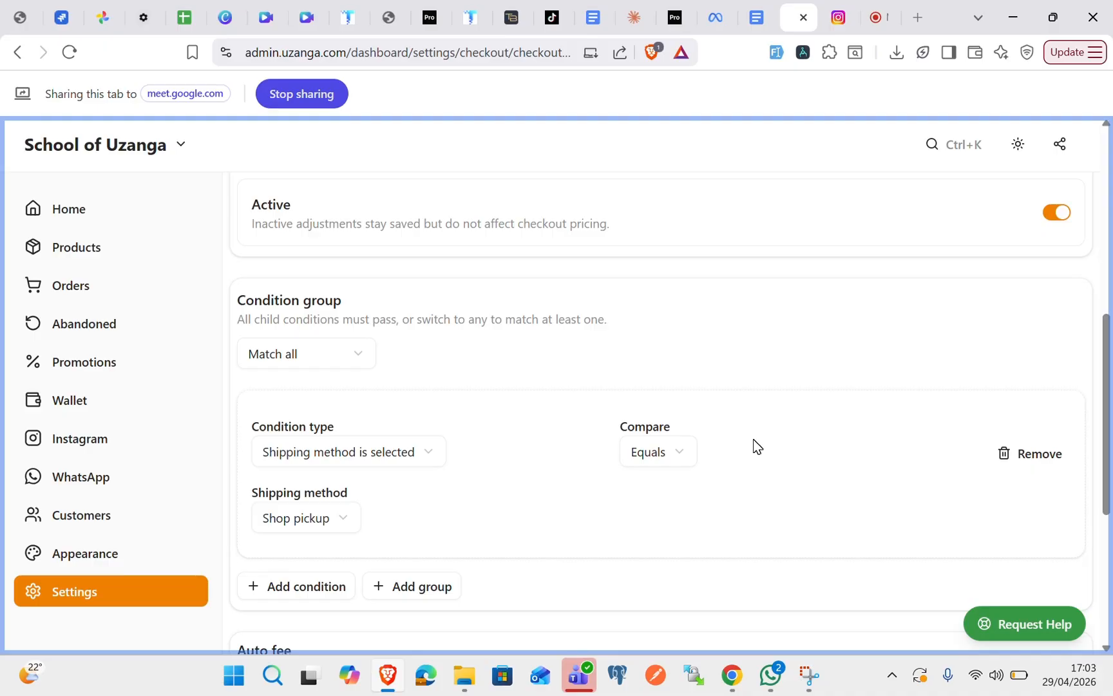
pyautogui.scroll(-3, 678, 443)
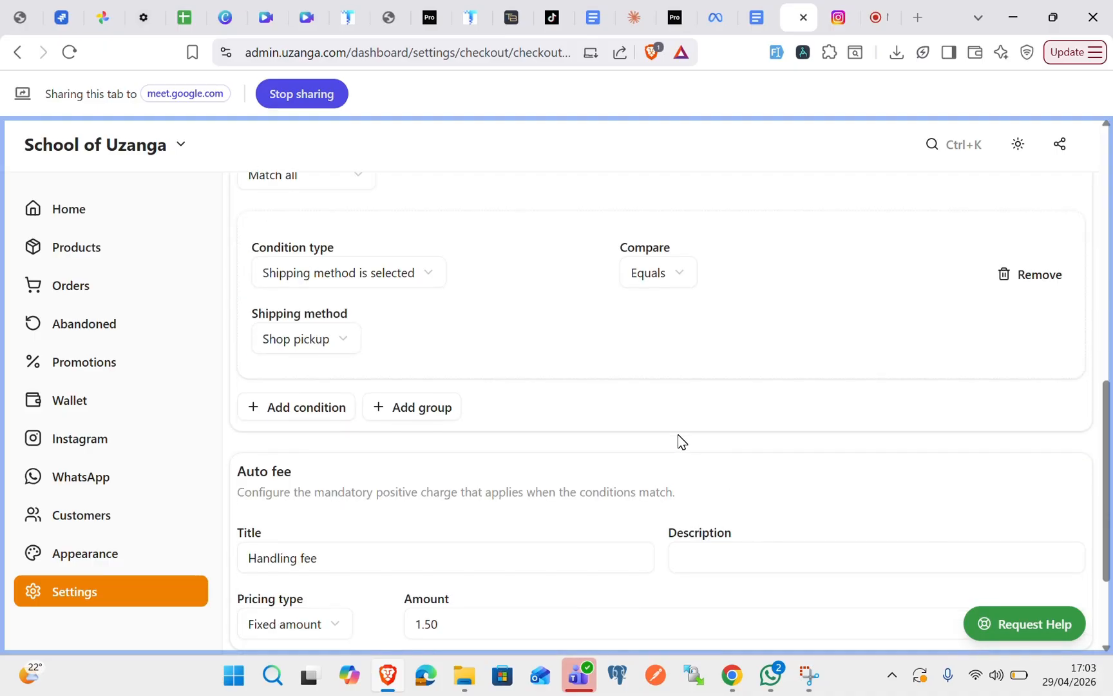
pyautogui.scroll(2, 578, 391)
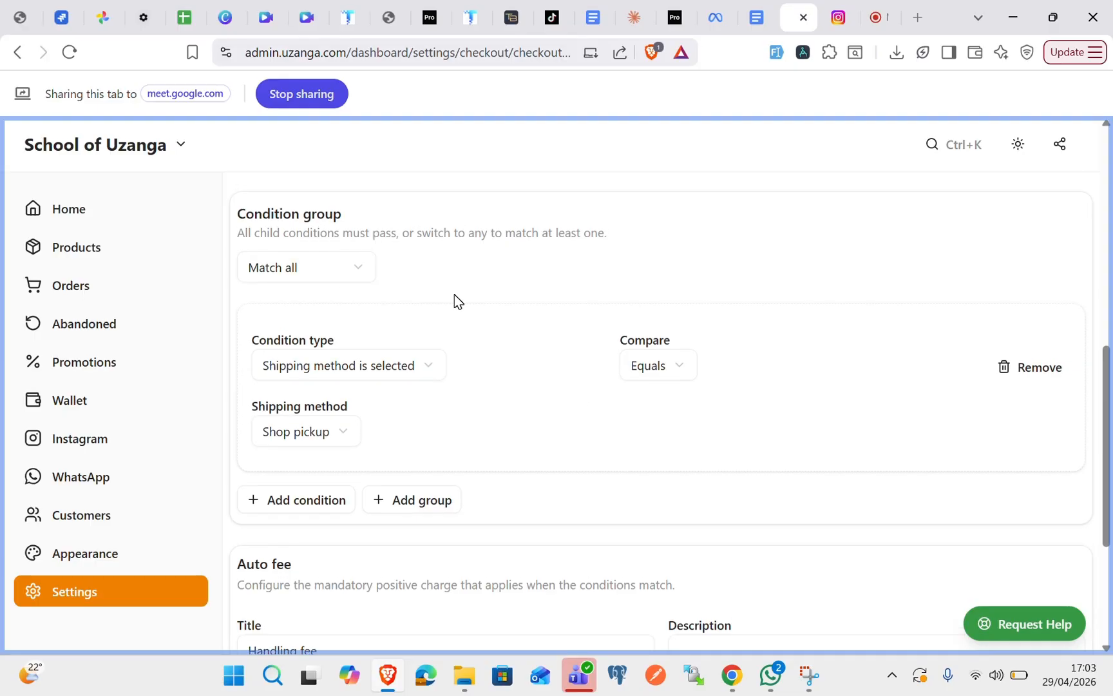
pyautogui.click(414, 372)
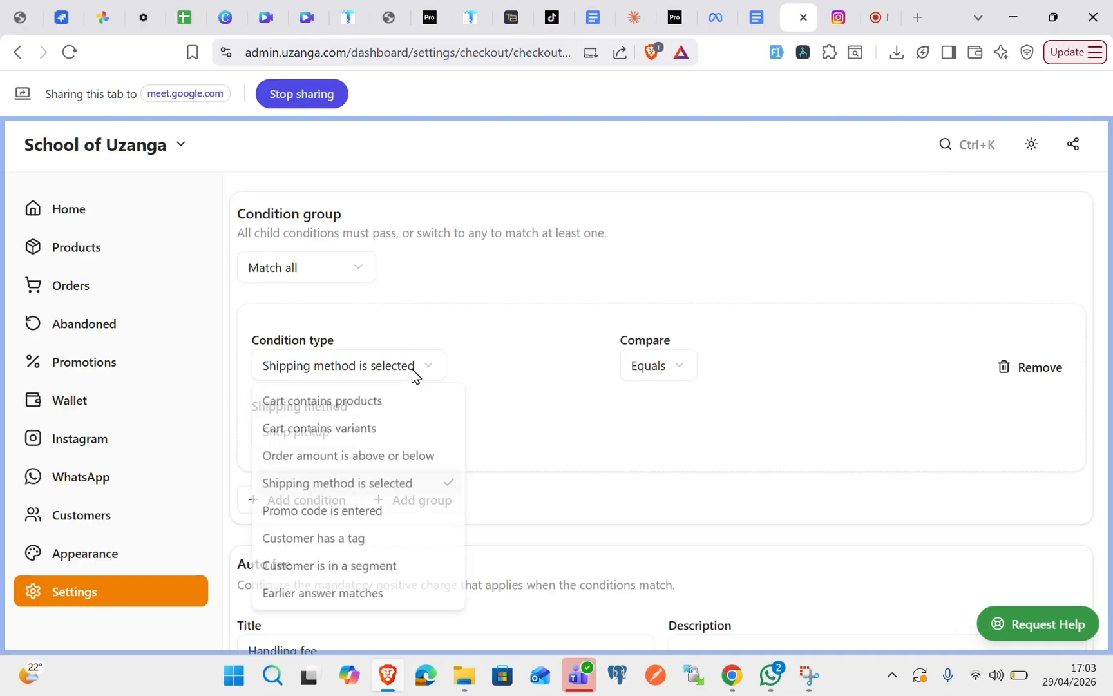
pyautogui.click(422, 494)
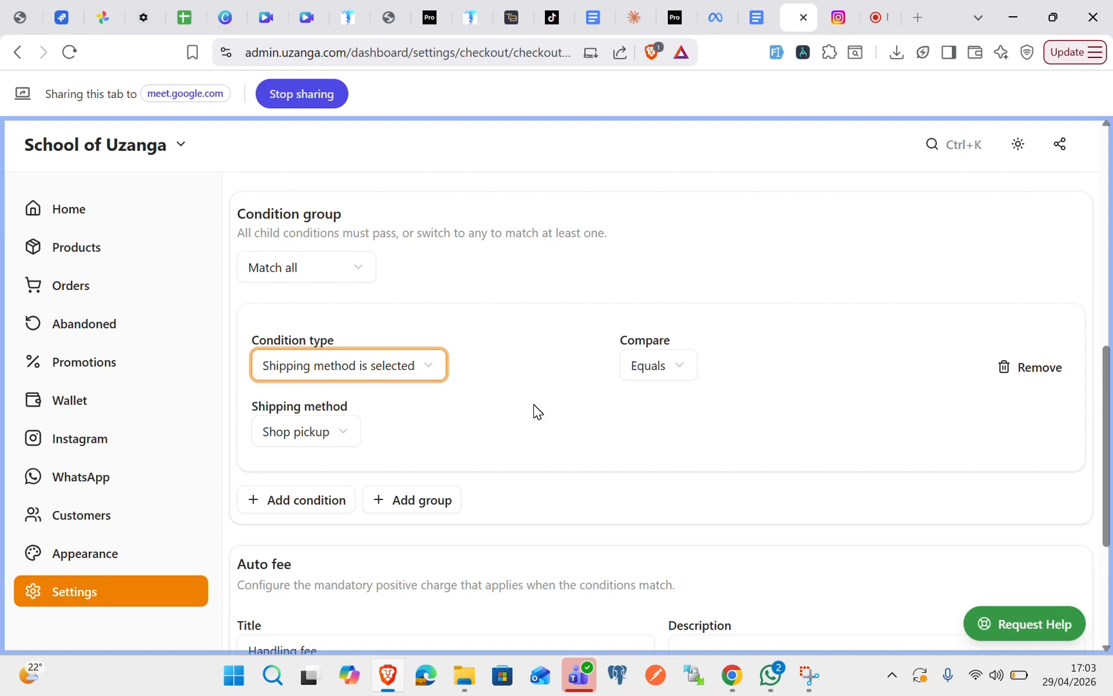
pyautogui.scroll(-1, 533, 411)
pyautogui.scroll(-1, 533, 411)
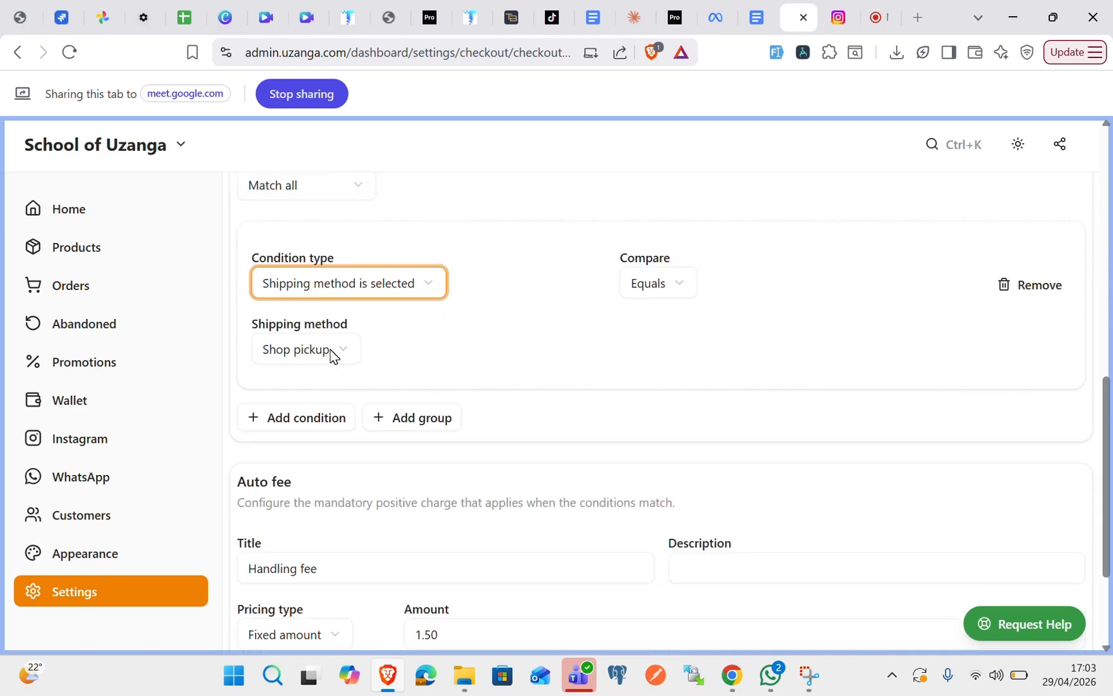
pyautogui.click(330, 353)
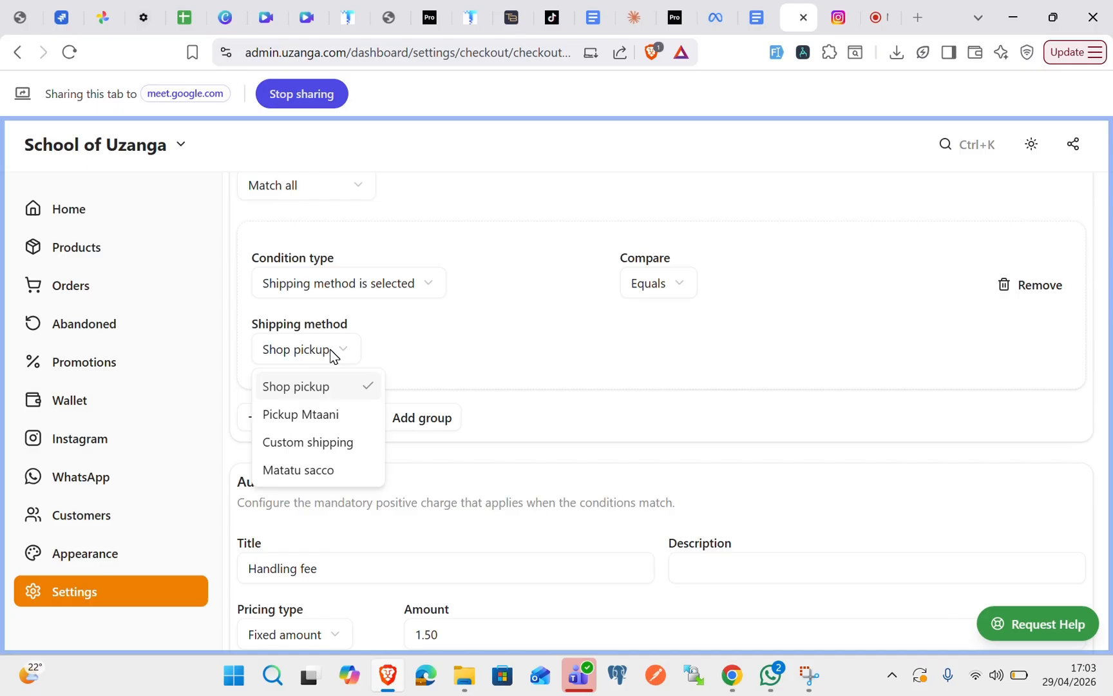
pyautogui.click(331, 427)
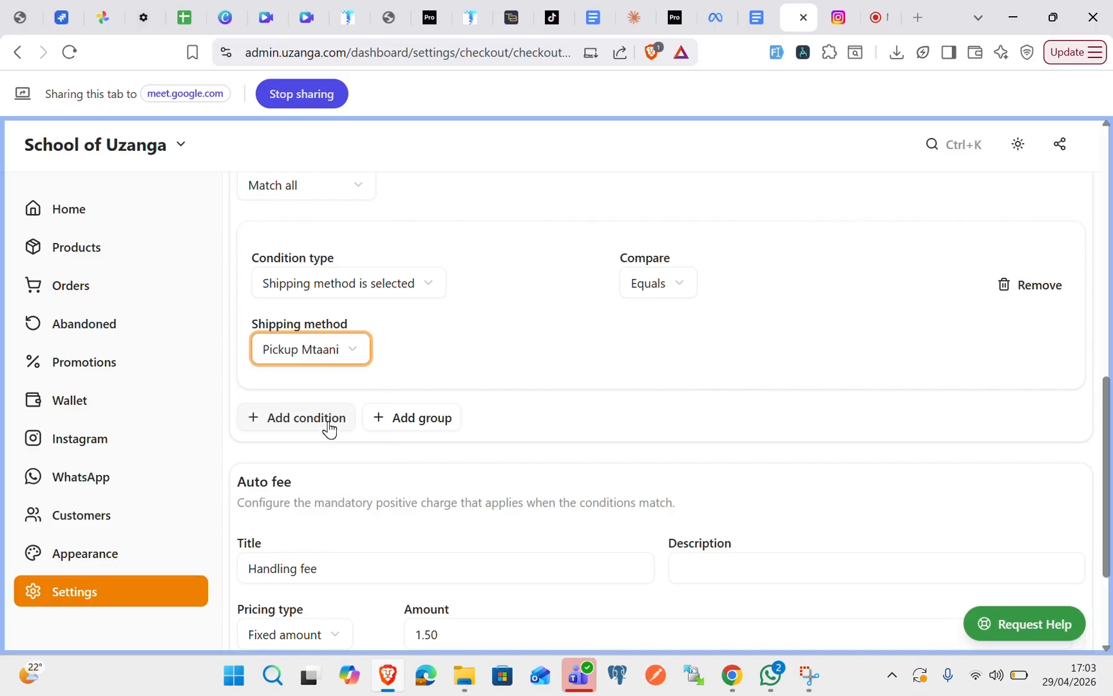
# Add a second condition to the condition group with Matatu sacco as its shipping method
pyautogui.scroll(-2, 465, 392)
pyautogui.scroll(5, 464, 392)
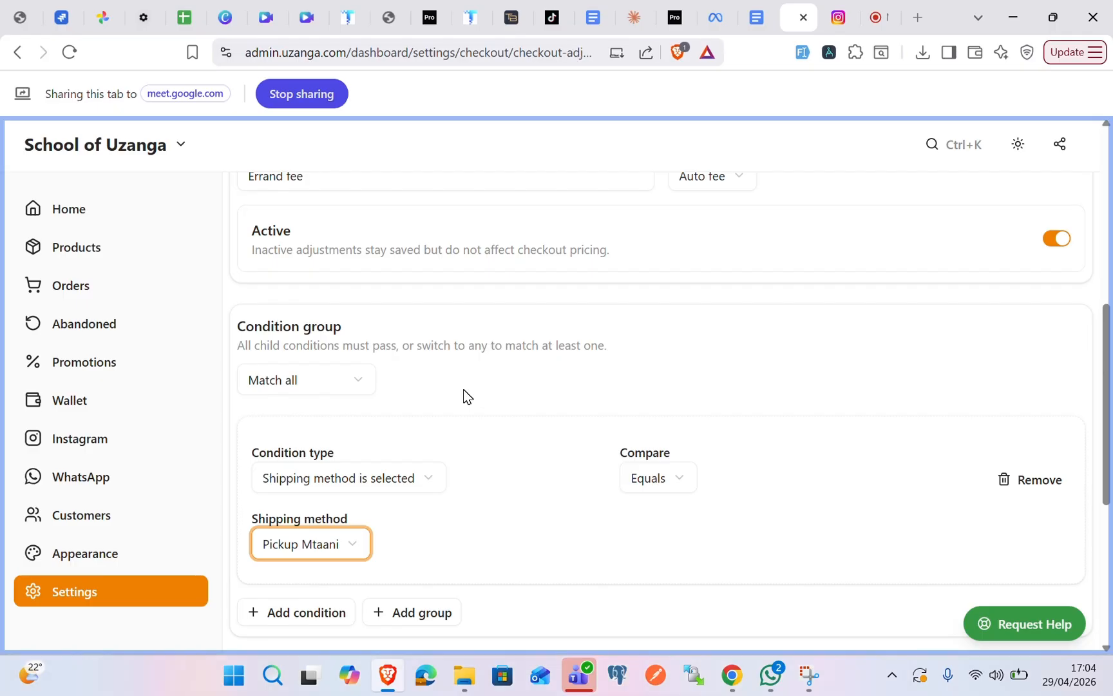
pyautogui.scroll(-2, 465, 394)
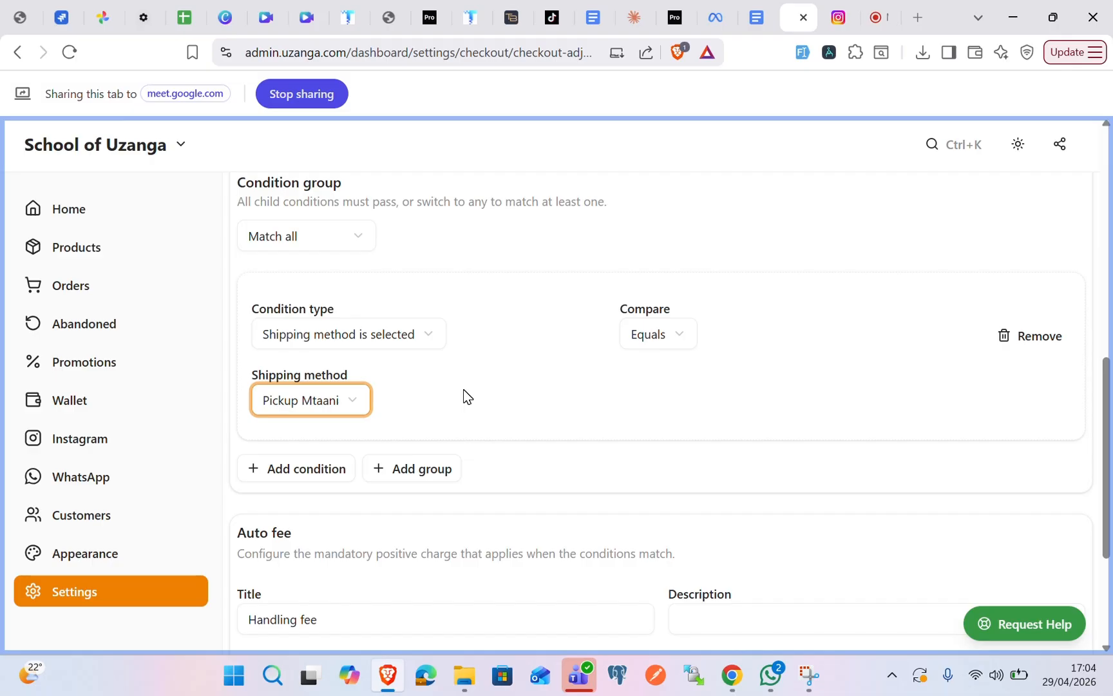
pyautogui.scroll(-1, 465, 394)
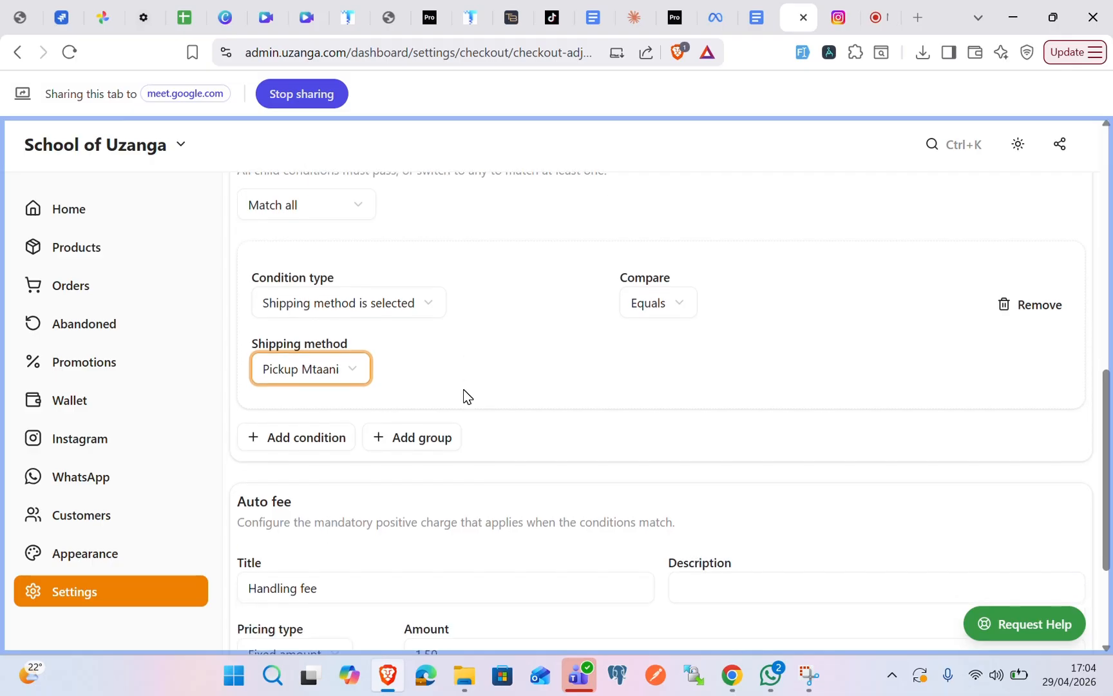
pyautogui.click(313, 438)
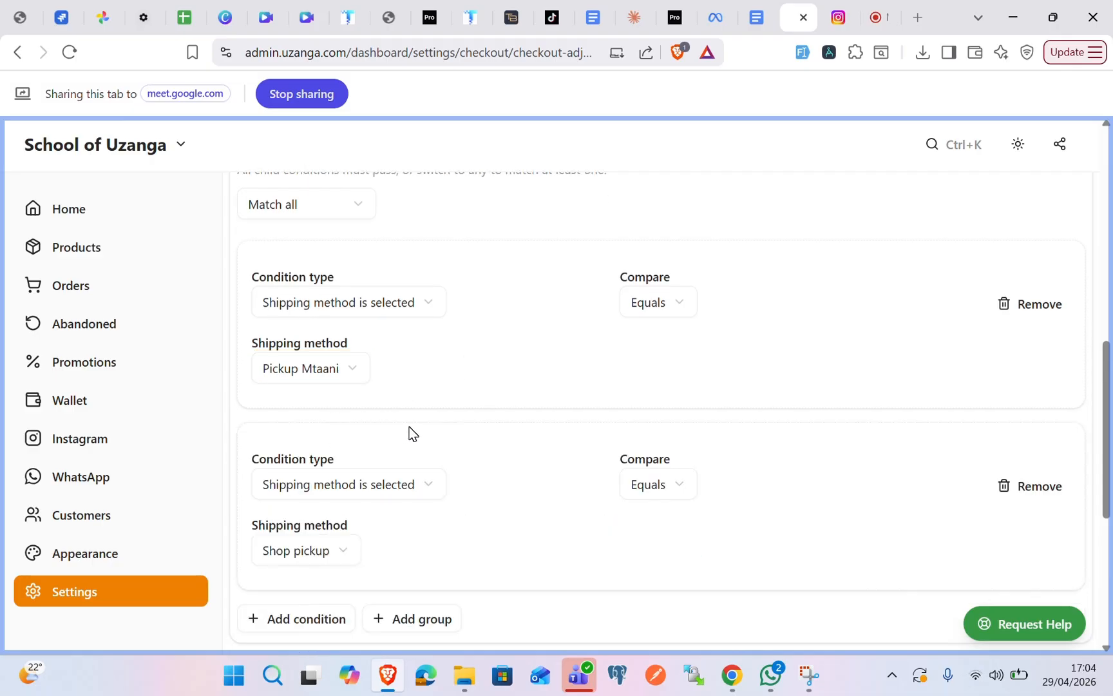
pyautogui.scroll(-1, 411, 433)
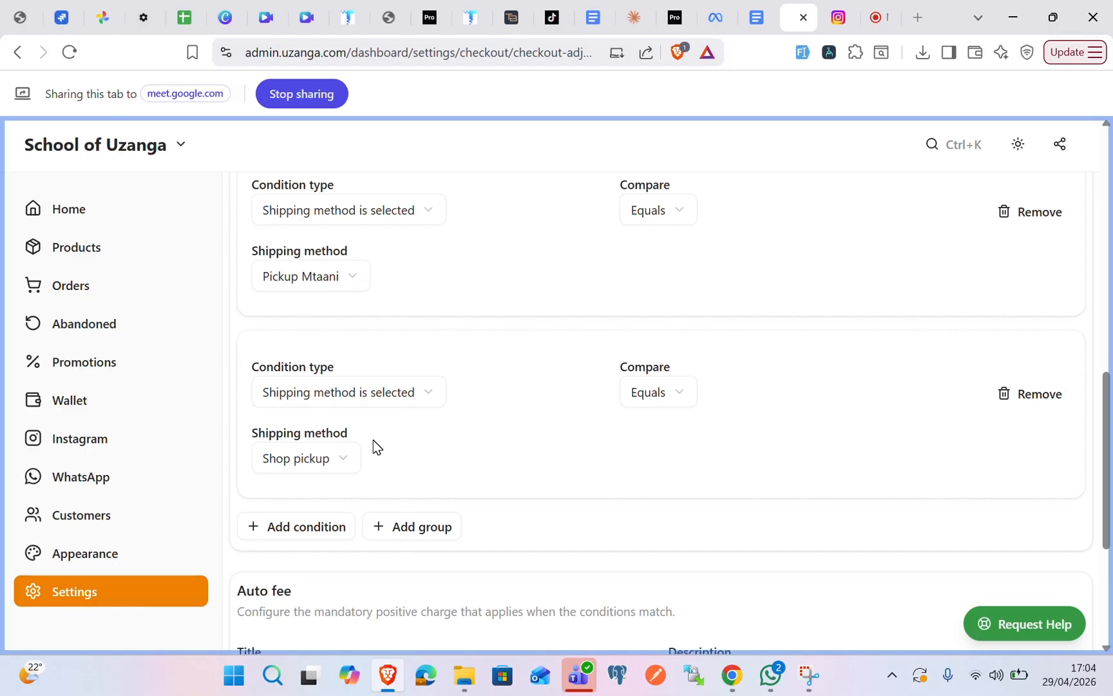
pyautogui.click(311, 459)
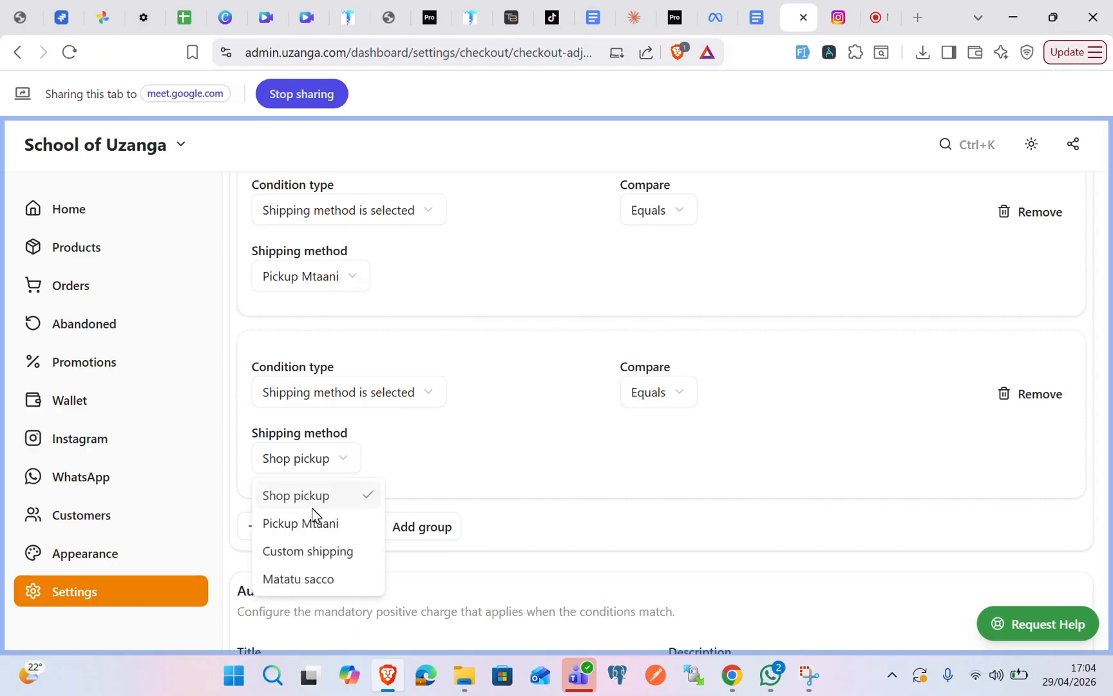
pyautogui.click(330, 580)
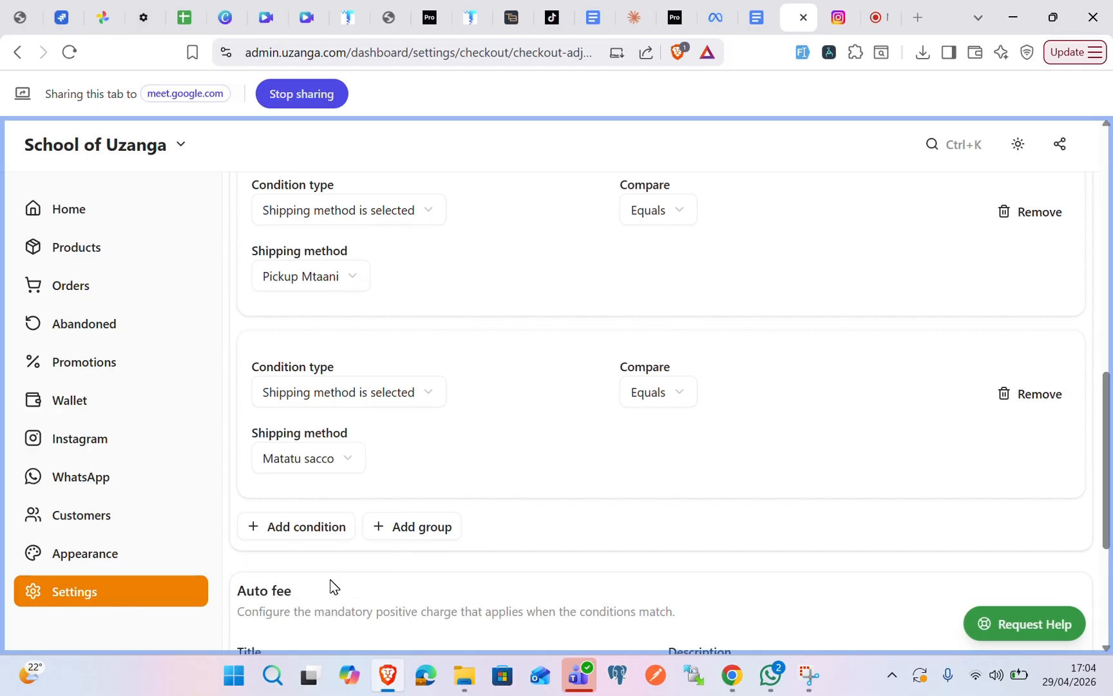
# Review the adjustment's template, basics and two shipping method conditions
pyautogui.scroll(-2, 545, 512)
pyautogui.scroll(4, 544, 506)
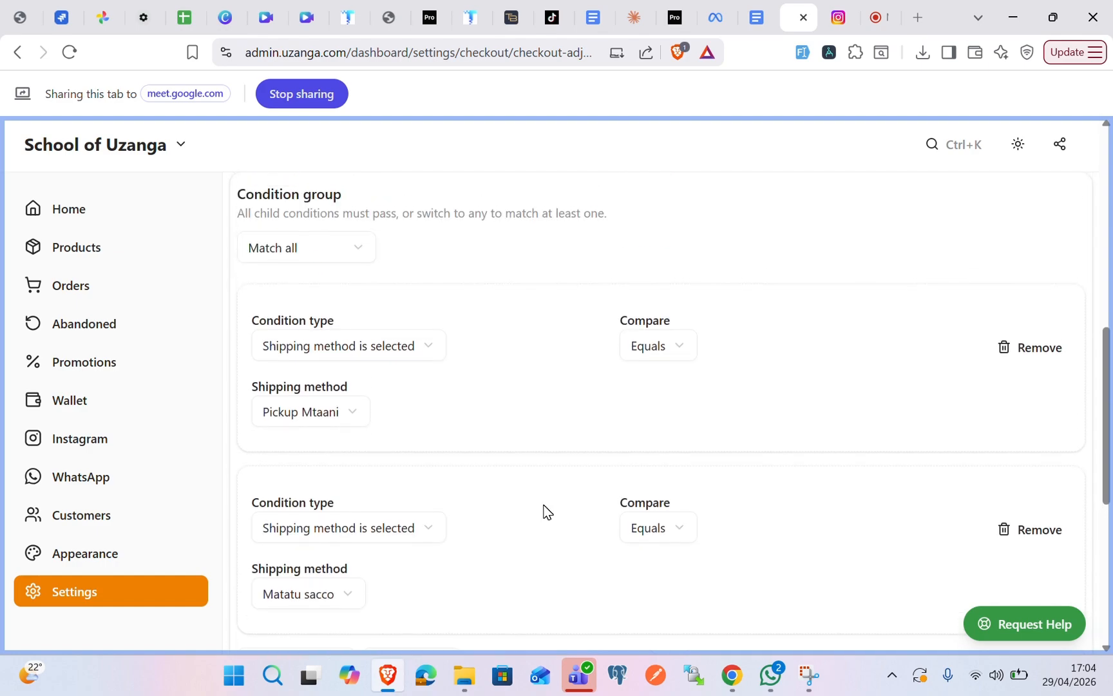
pyautogui.scroll(3, 544, 512)
pyautogui.scroll(2, 544, 512)
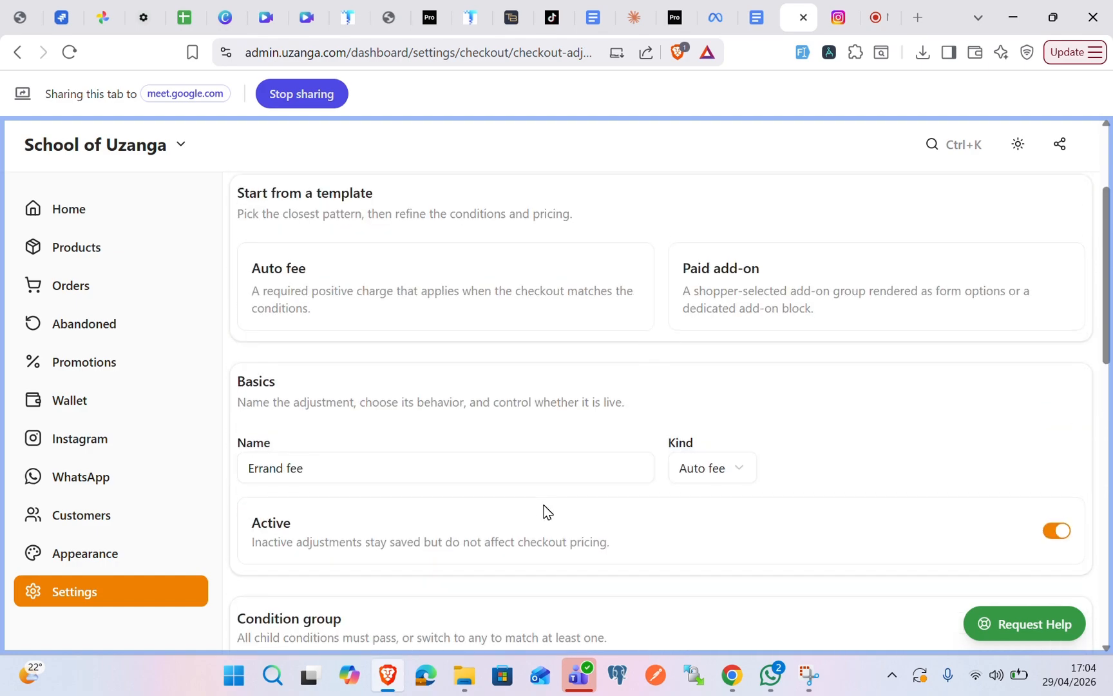
pyautogui.scroll(-8, 349, 492)
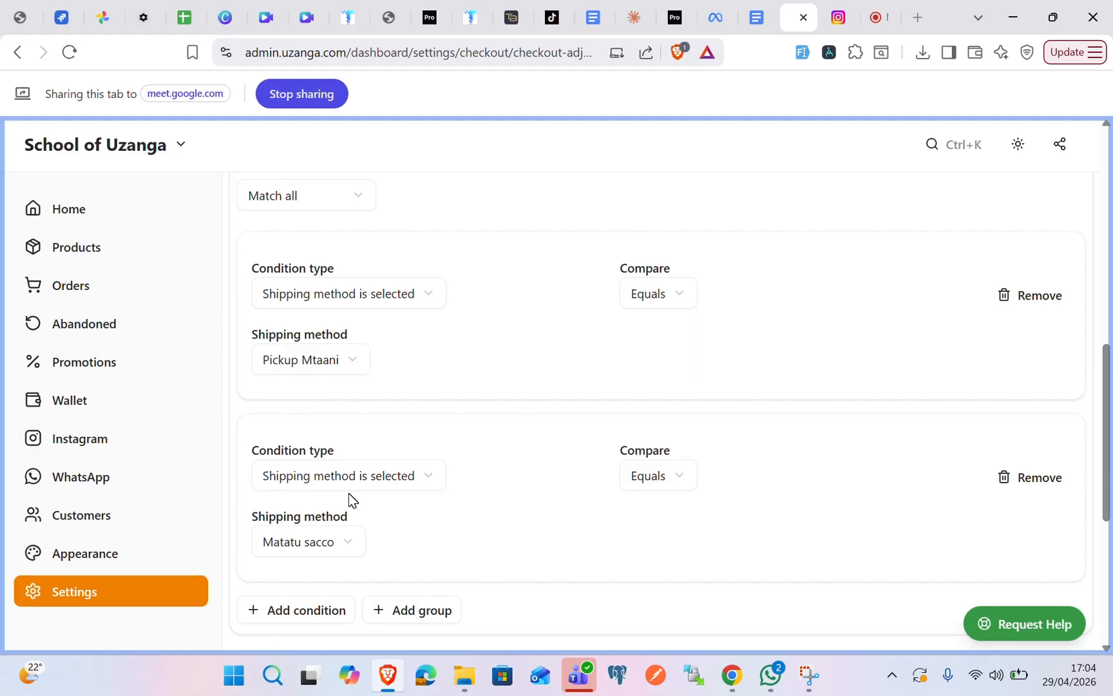
pyautogui.scroll(-1, 349, 493)
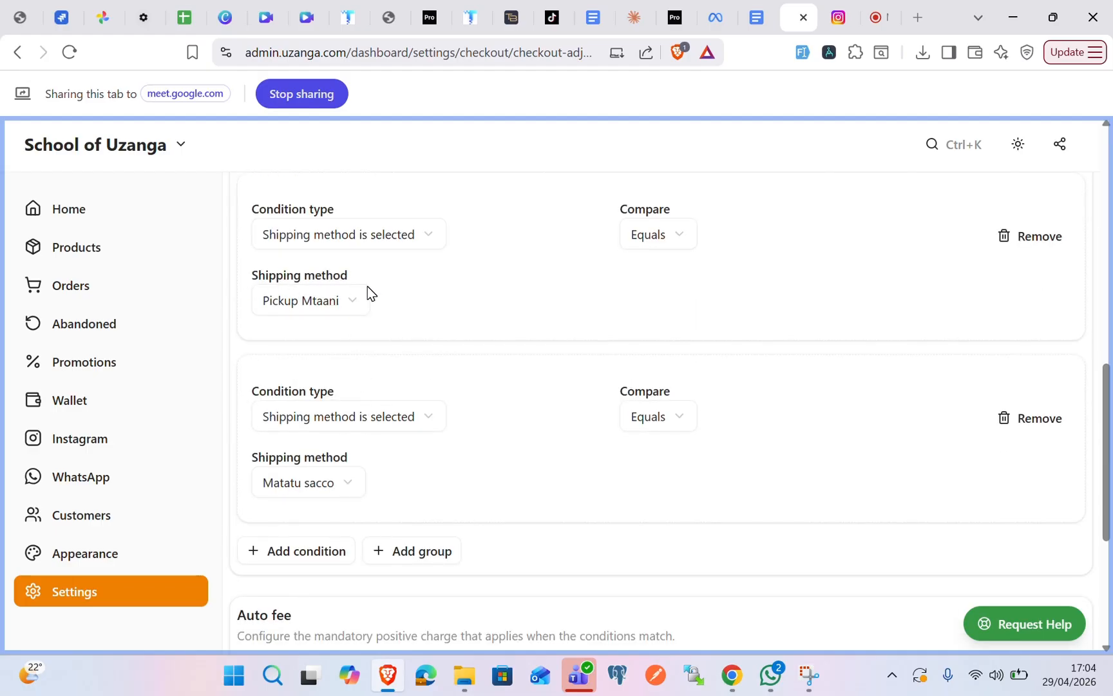
pyautogui.scroll(-1, 286, 475)
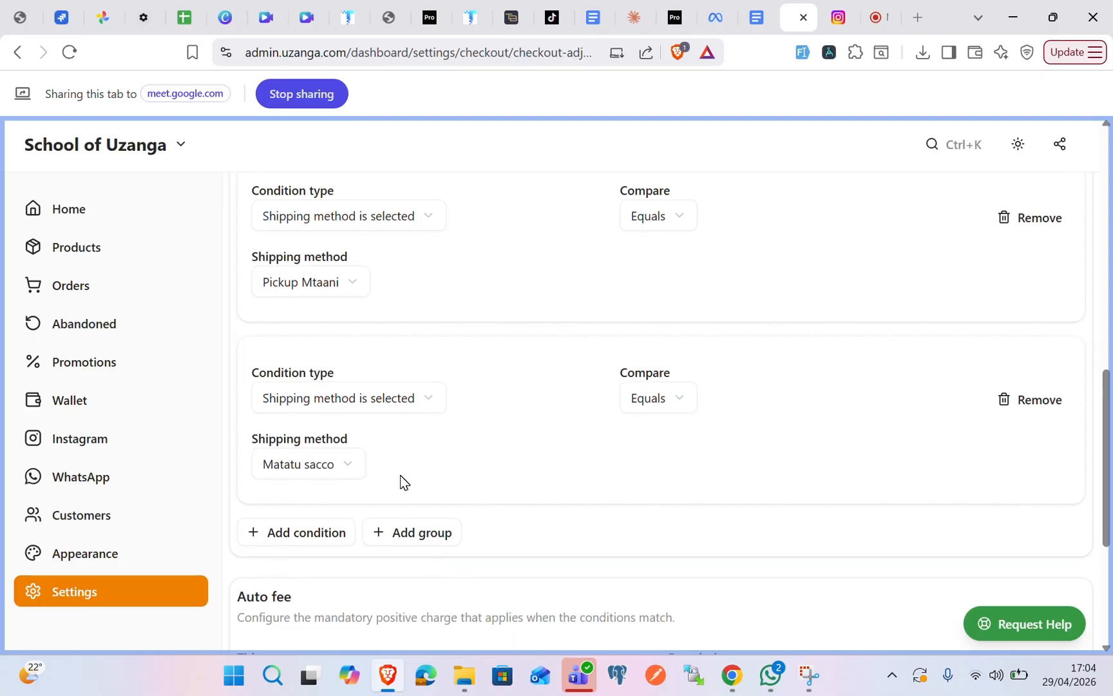
# Set the auto fee's title to "Errand fee"
pyautogui.scroll(-4, 400, 475)
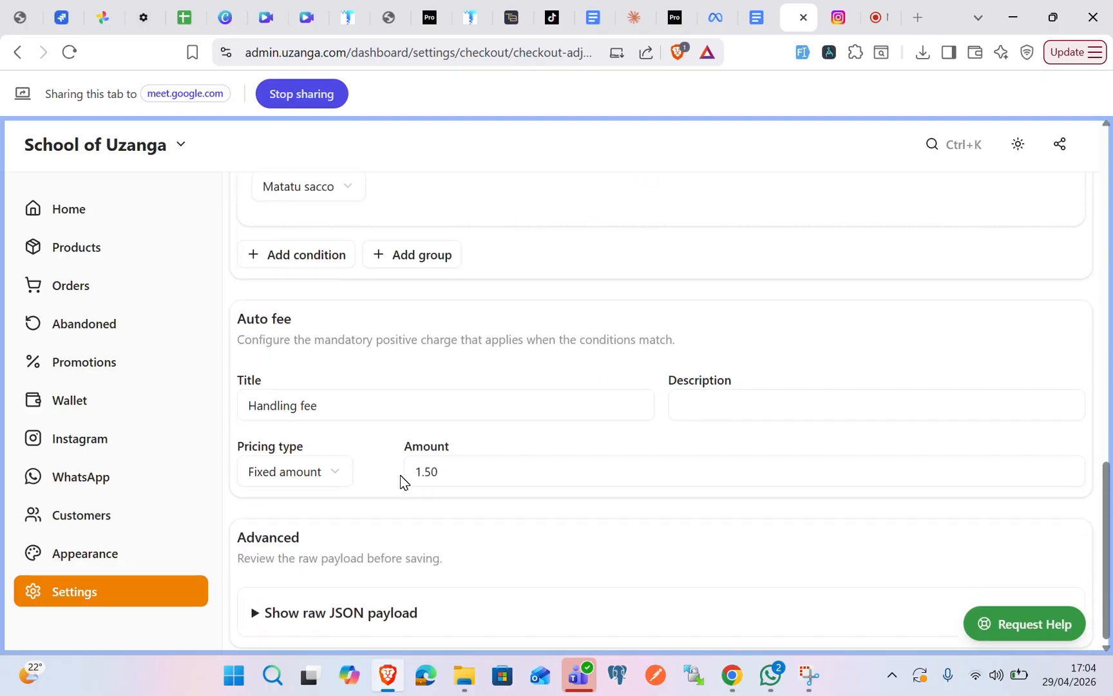
pyautogui.click(380, 414)
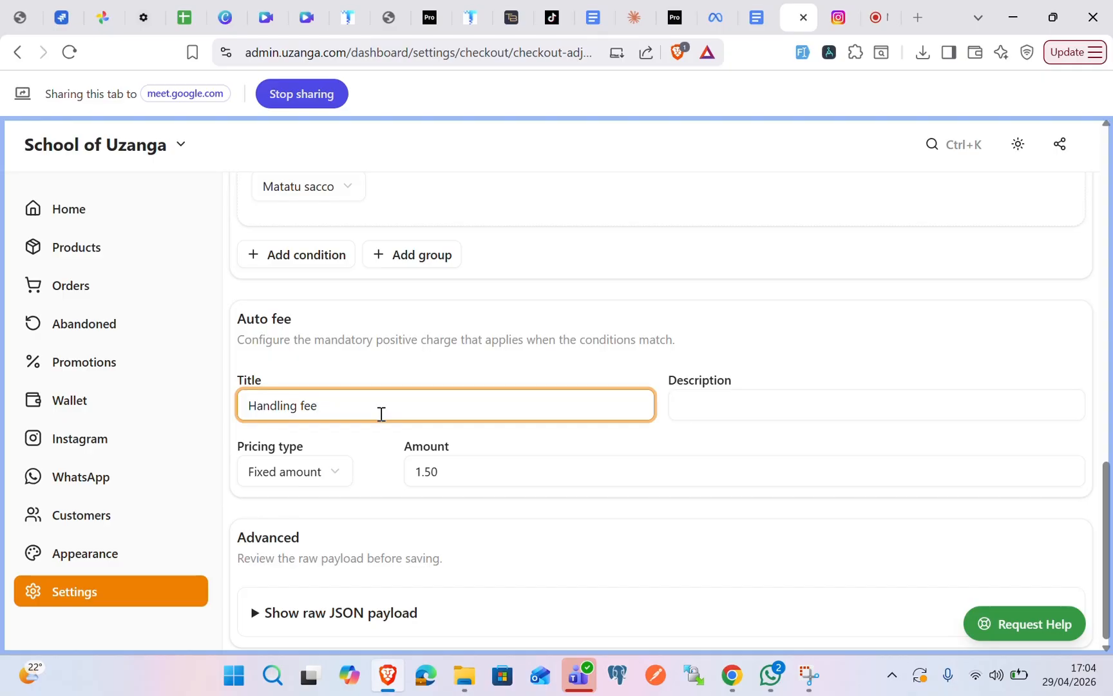
pyautogui.press('BackSpace')
pyautogui.press('BackSpace')
pyautogui.press('BackSpace')
pyautogui.press('BackSpace')
pyautogui.press('BackSpace')
pyautogui.press('BackSpace')
pyautogui.press('BackSpace')
pyautogui.press('BackSpace')
pyautogui.write('Errand fee')
# Describe the fee as "a fee for transporting orders from shop to next point of delivery i.e sacco or pickup mttaani"
pyautogui.click(717, 399)
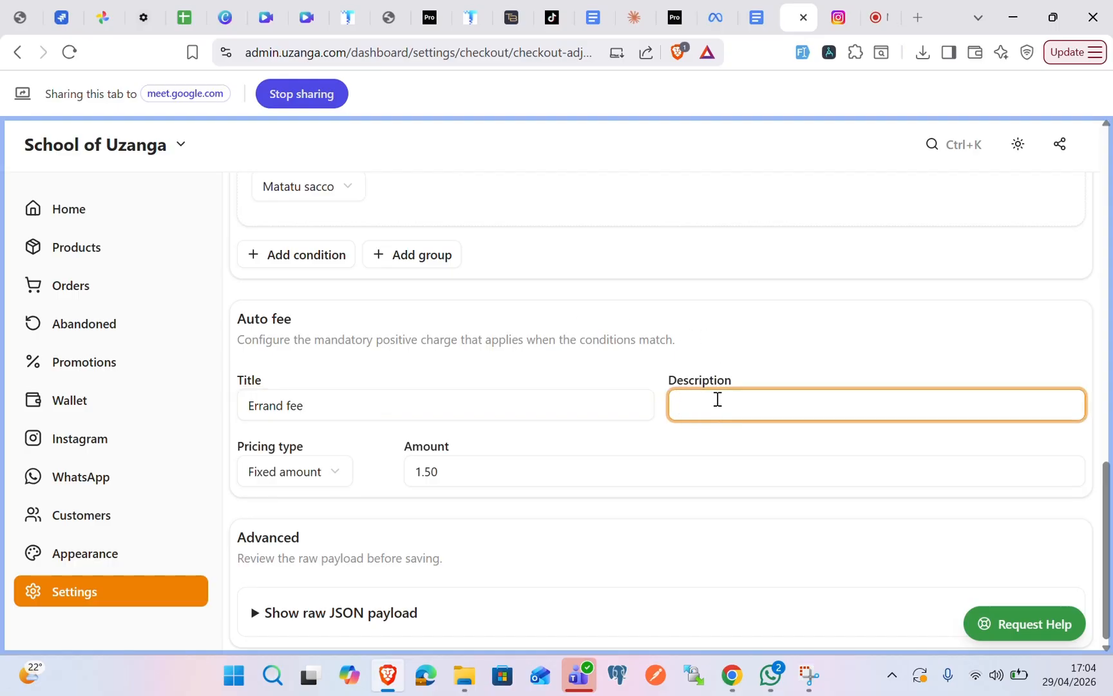
pyautogui.write('An')
pyautogui.press('BackSpace')
pyautogui.write('a fee for transporting orders fr')
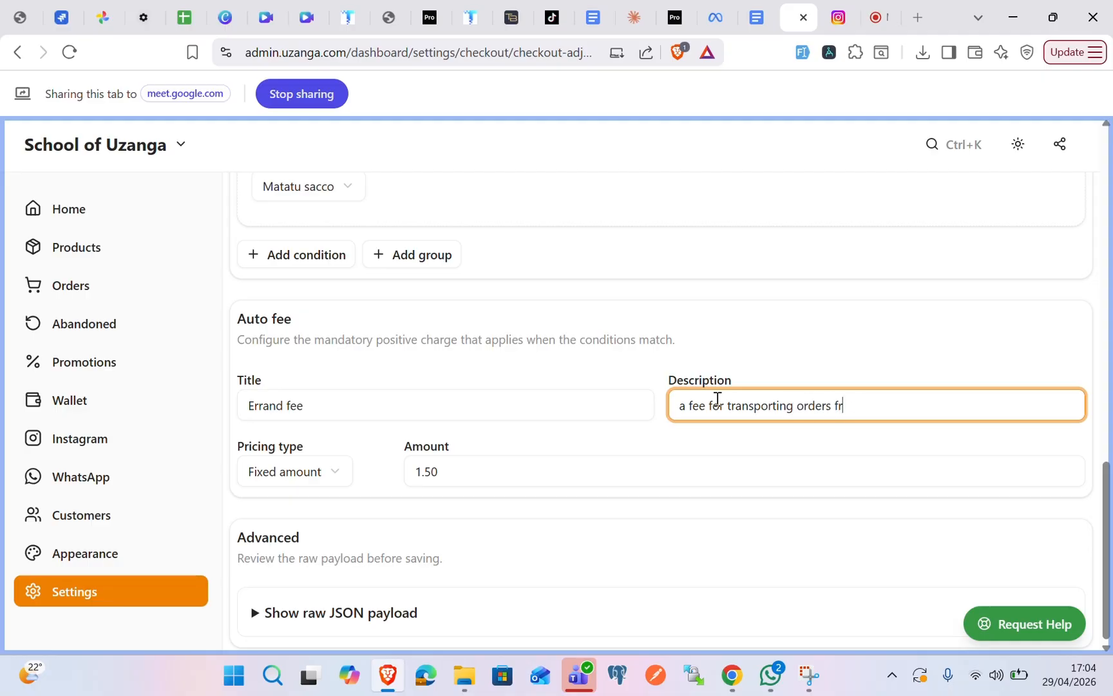
pyautogui.write('om shop to next point ')
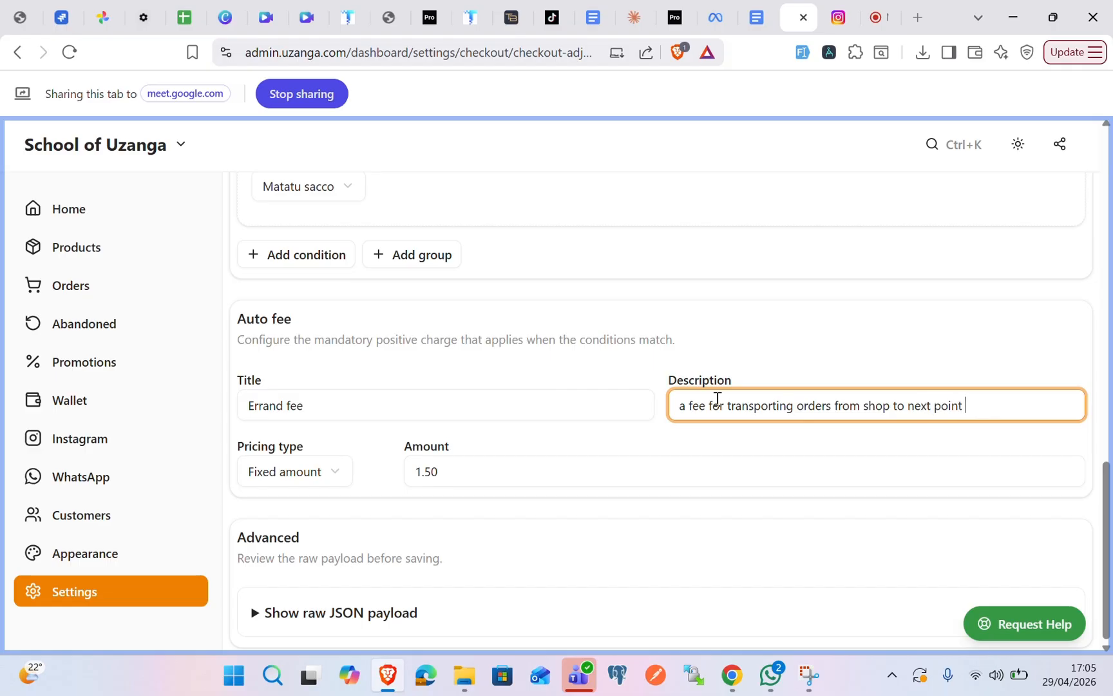
pyautogui.write('of delivery i.e sacco ')
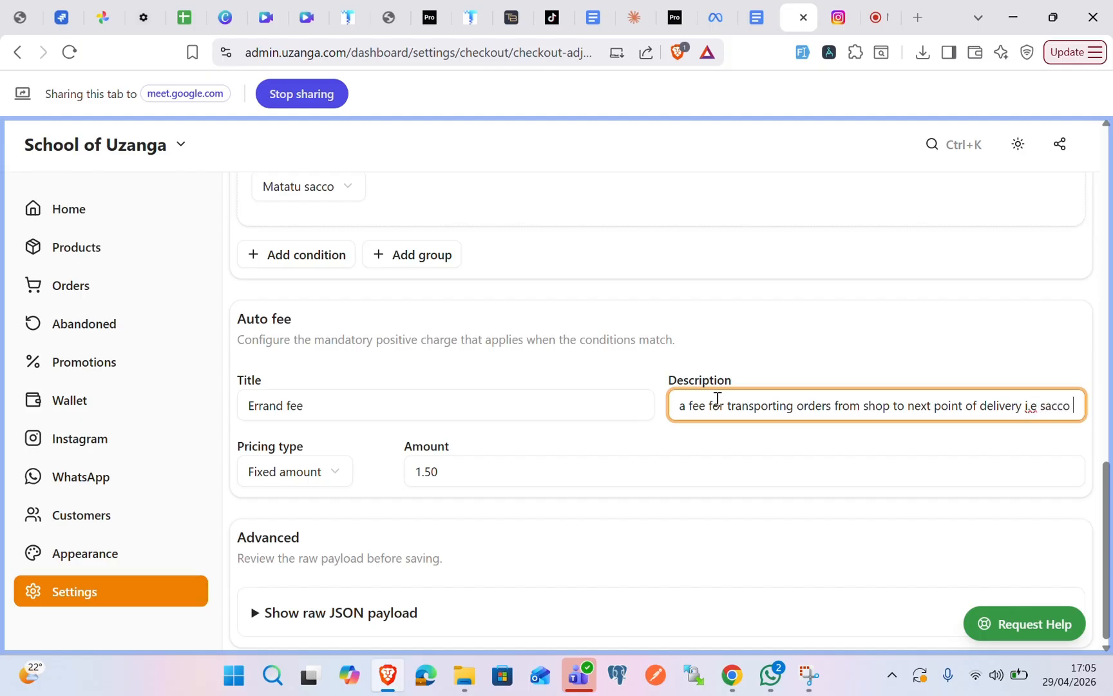
pyautogui.write('or pickup mtt')
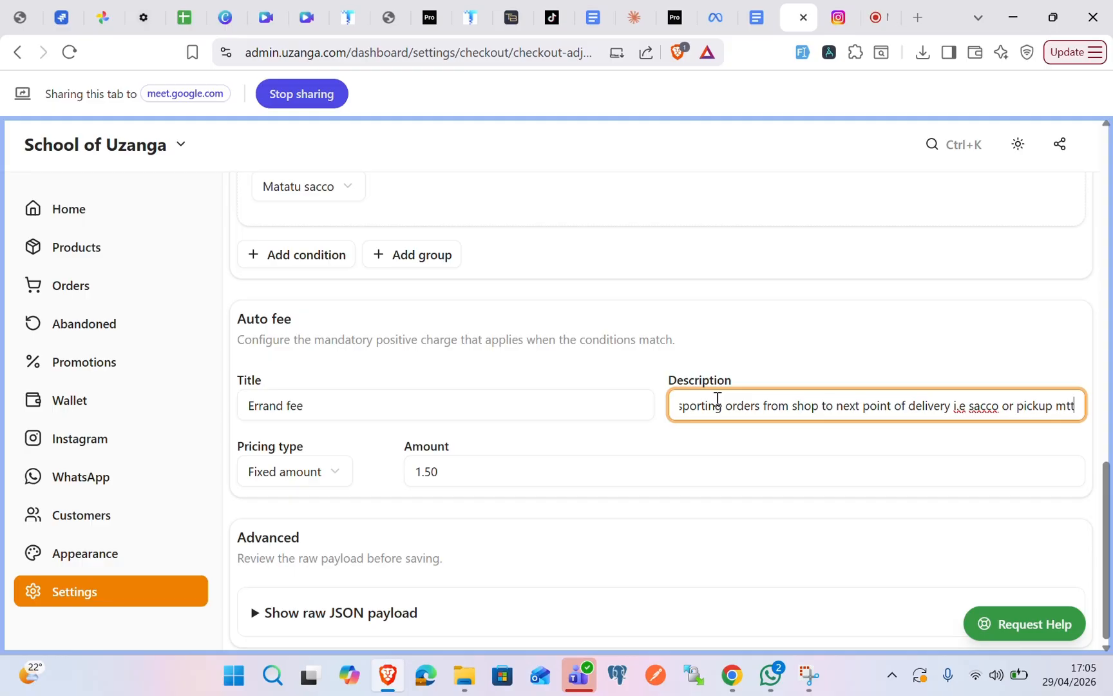
pyautogui.press('BackSpace')
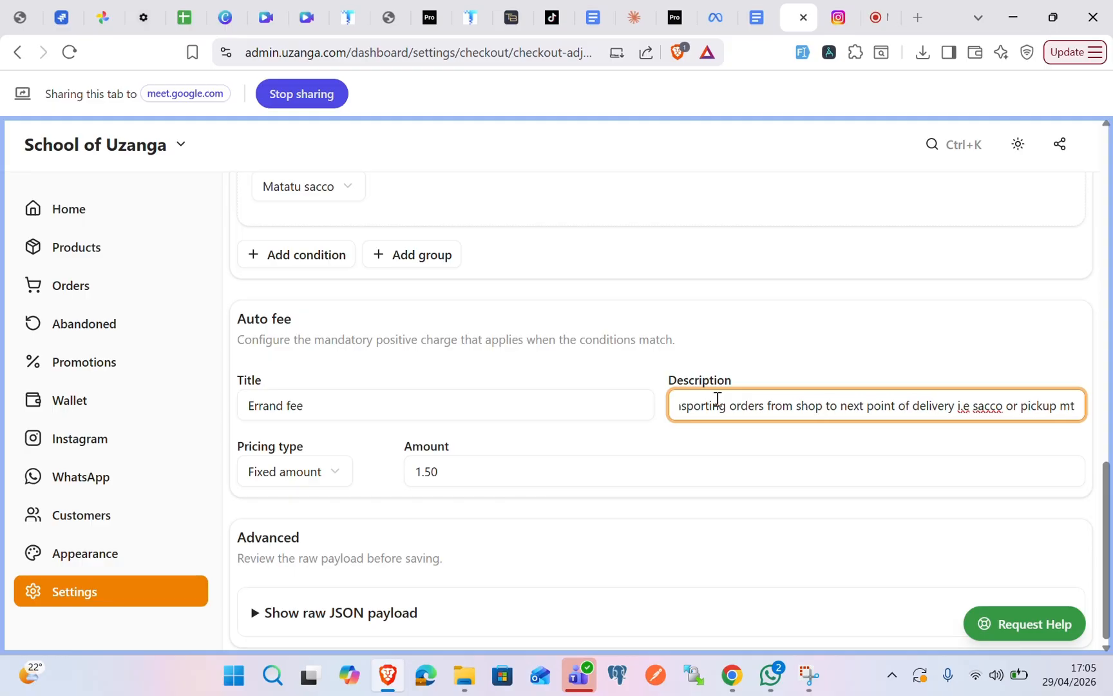
pyautogui.write('taani')
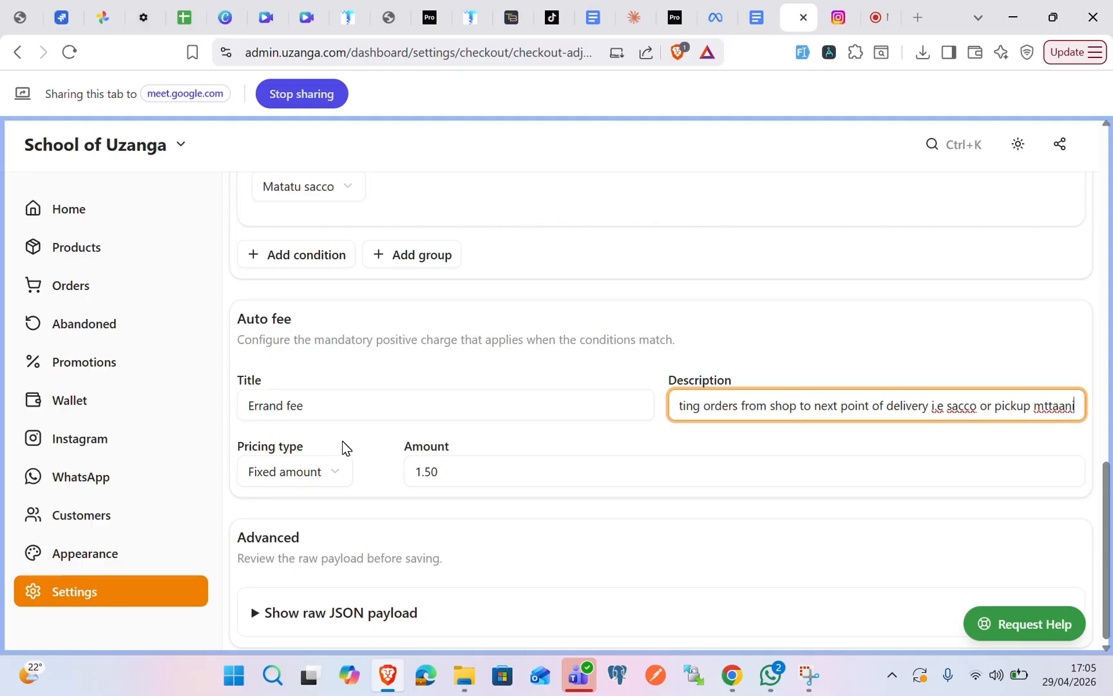
# Keep the fee's pricing type as Fixed amount and set its amount to 100
pyautogui.scroll(1, 342, 441)
pyautogui.scroll(-1, 342, 444)
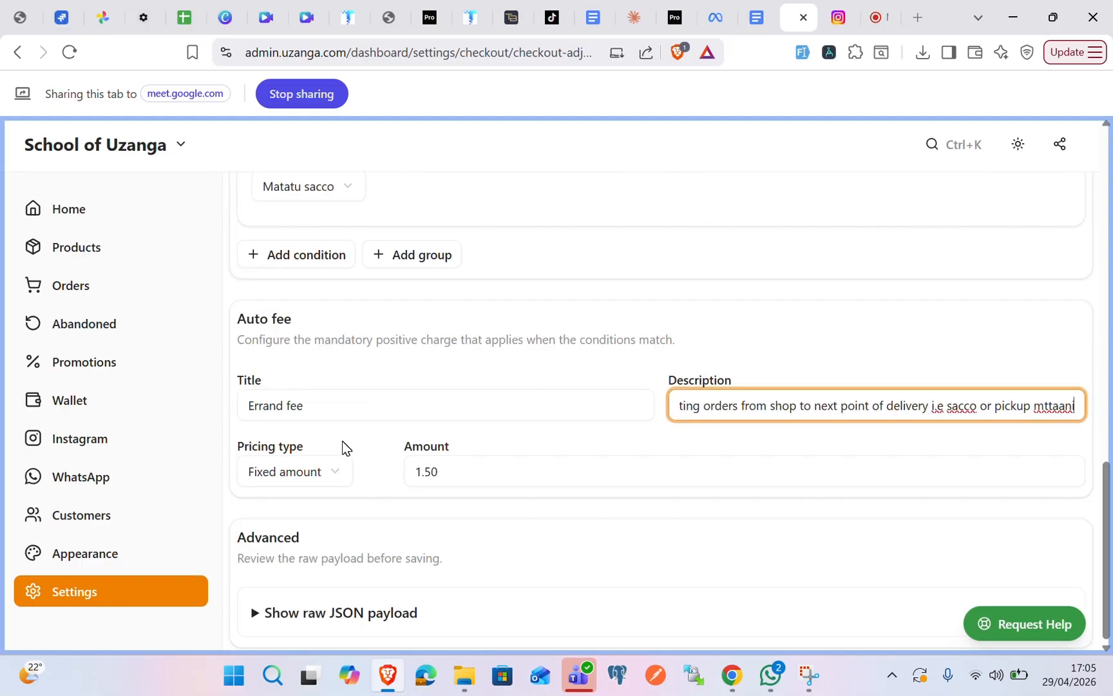
pyautogui.click(332, 476)
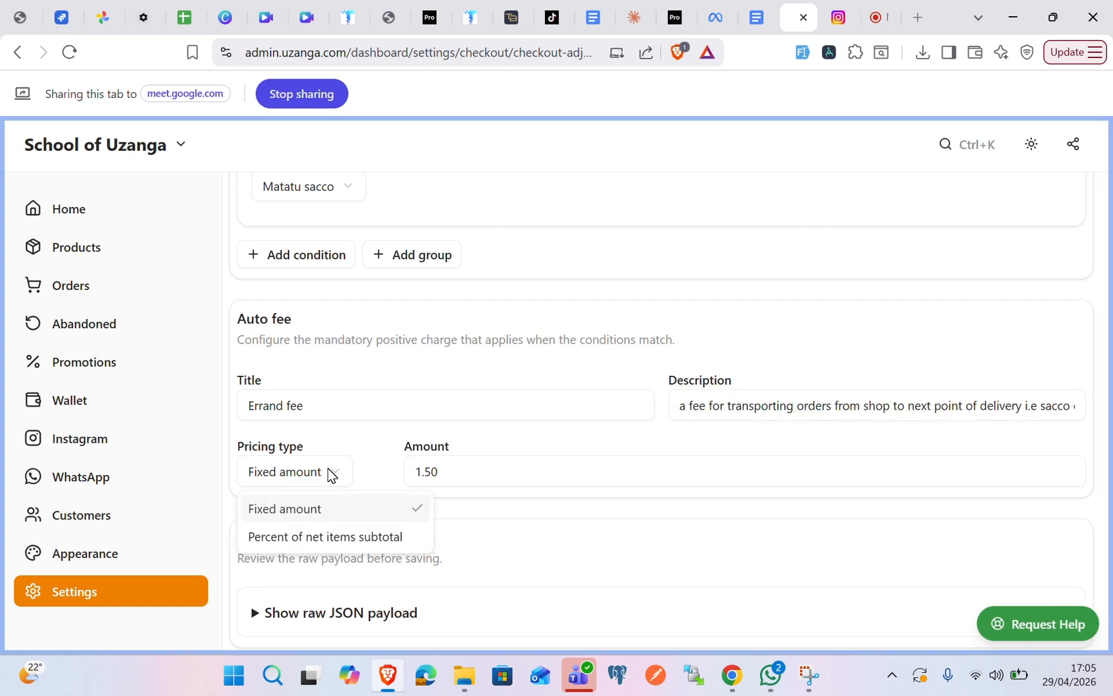
pyautogui.click(482, 472)
pyautogui.click(483, 473)
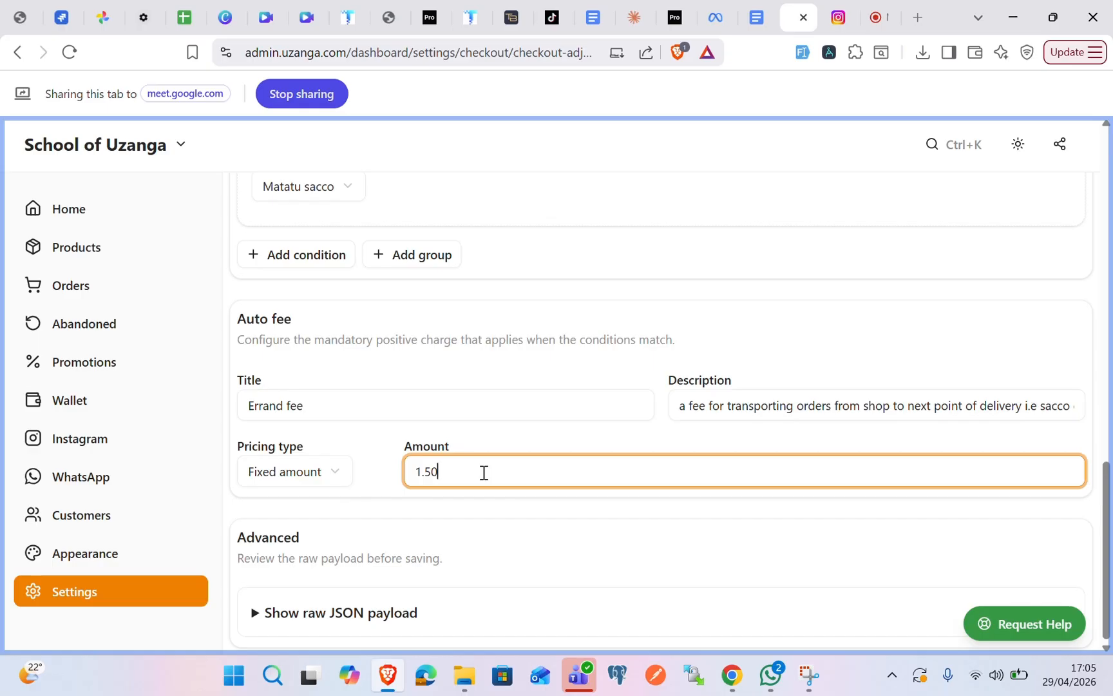
pyautogui.press('BackSpace')
pyautogui.write('00')
# Create the adjustment and check its rule summary in the adjustment library
pyautogui.scroll(3, 656, 541)
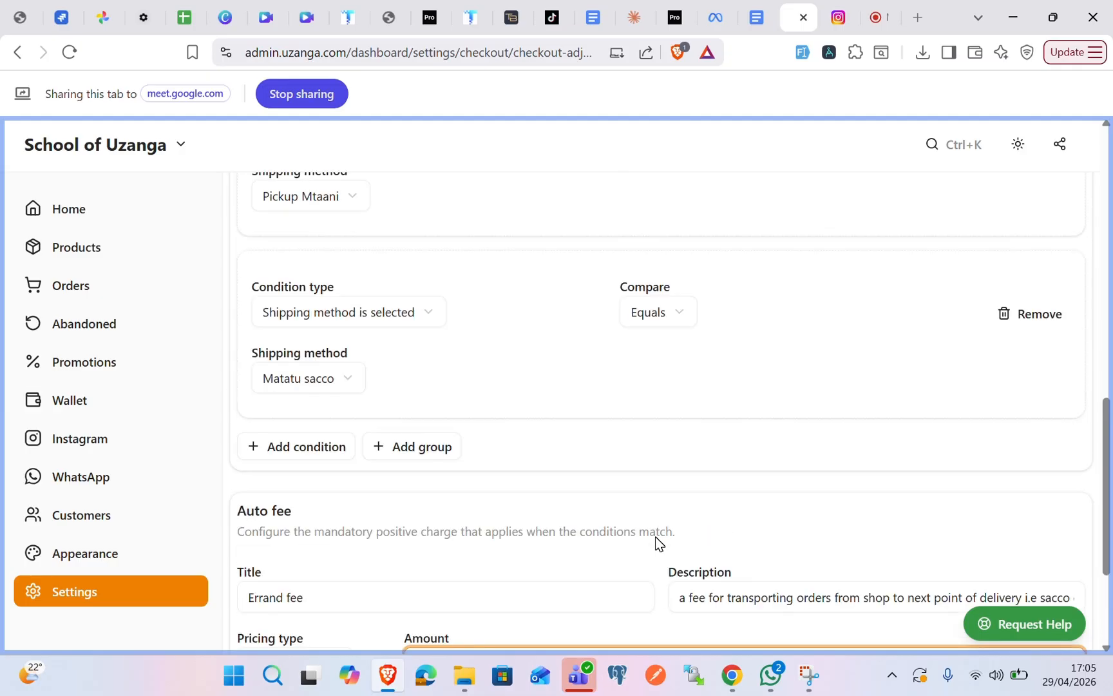
pyautogui.scroll(10, 655, 542)
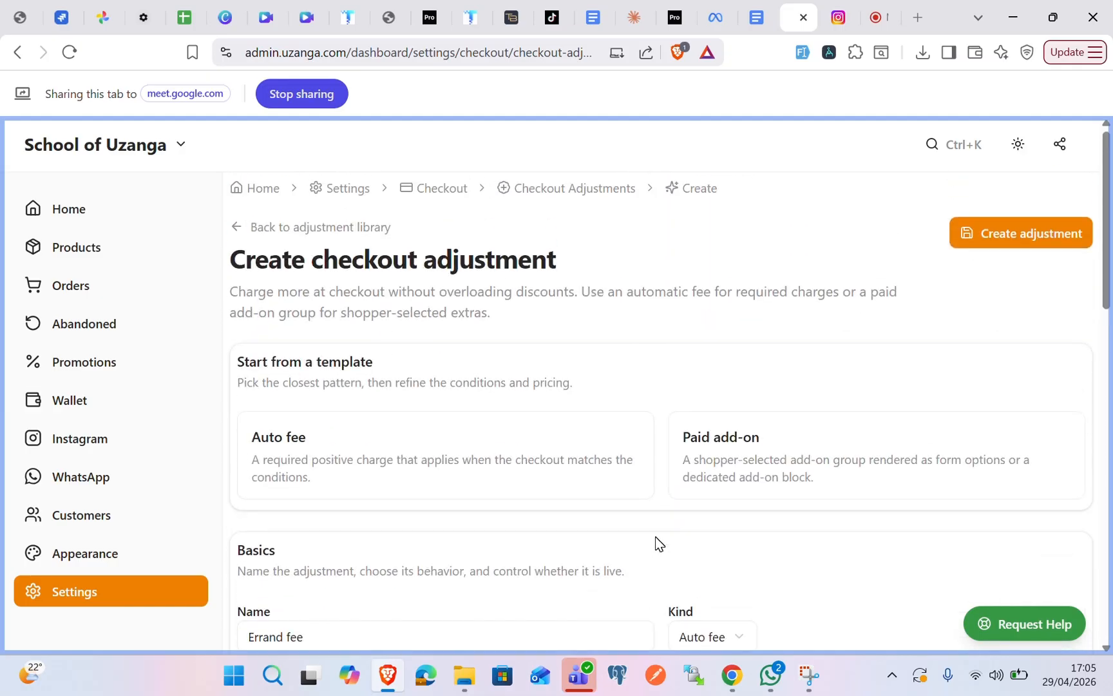
pyautogui.click(997, 245)
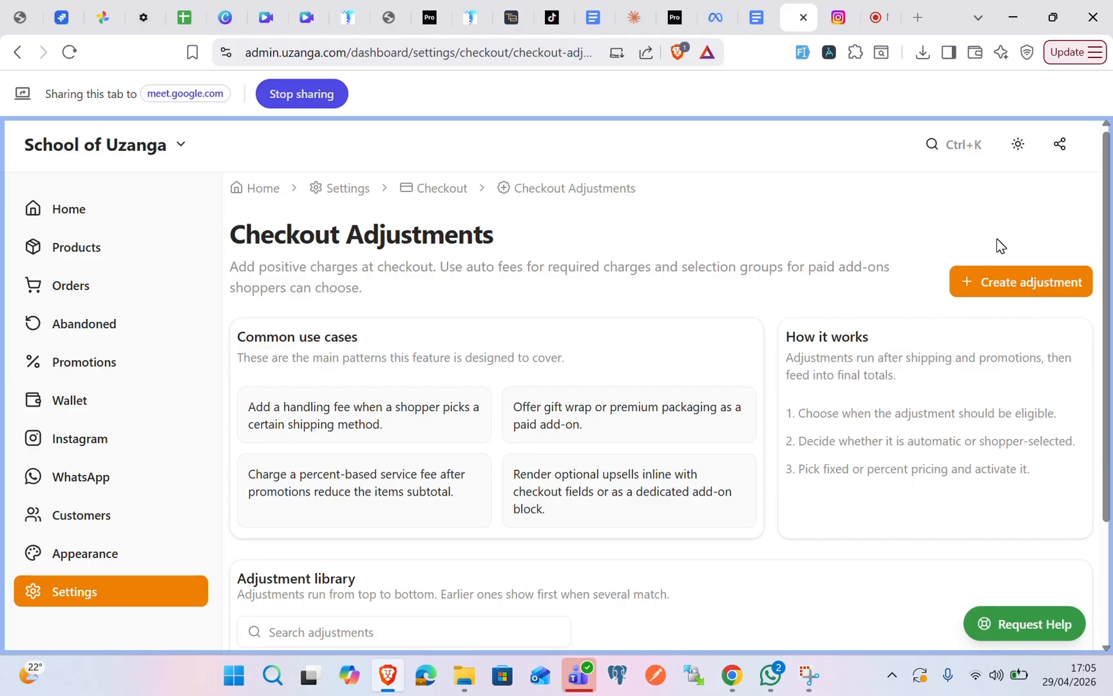
pyautogui.scroll(-3, 607, 428)
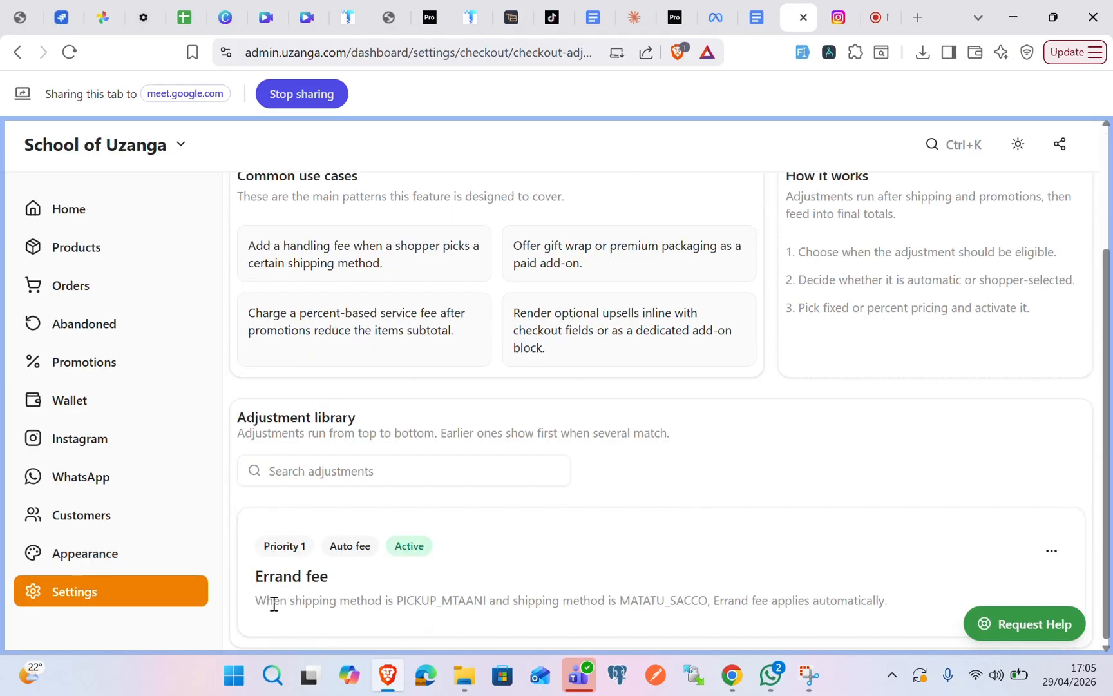
pyautogui.moveTo(257, 600); pyautogui.dragTo(475, 592)
pyautogui.click(611, 577)
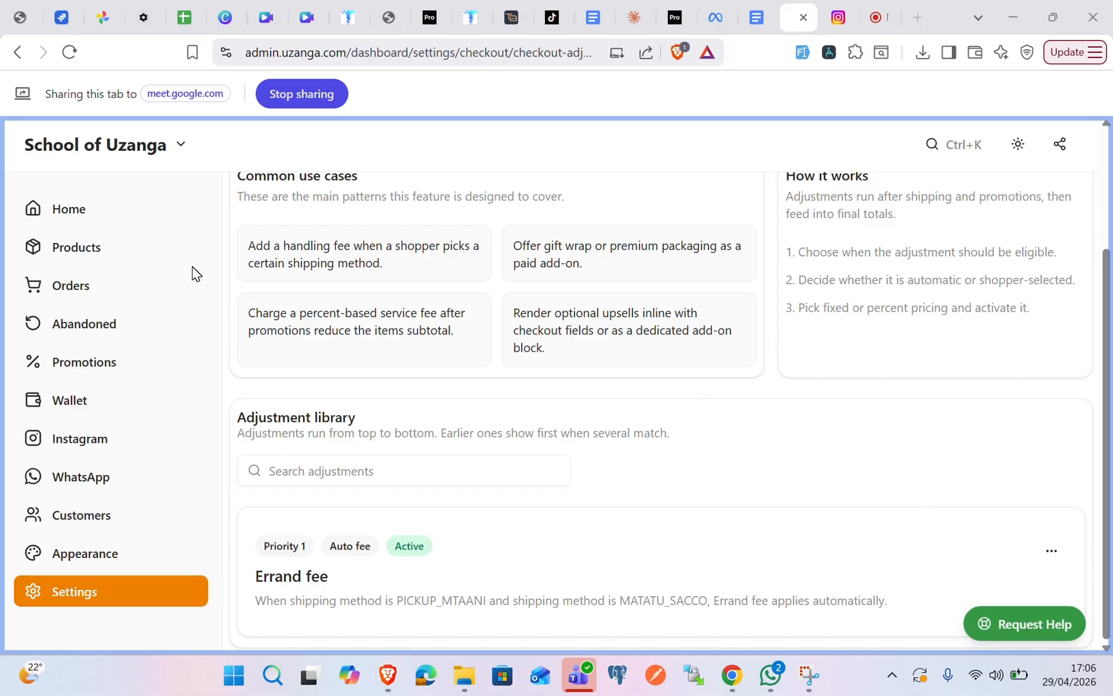
# Reopen the Errand fee adjustment for editing and set its condition group to Match any
pyautogui.click(1051, 553)
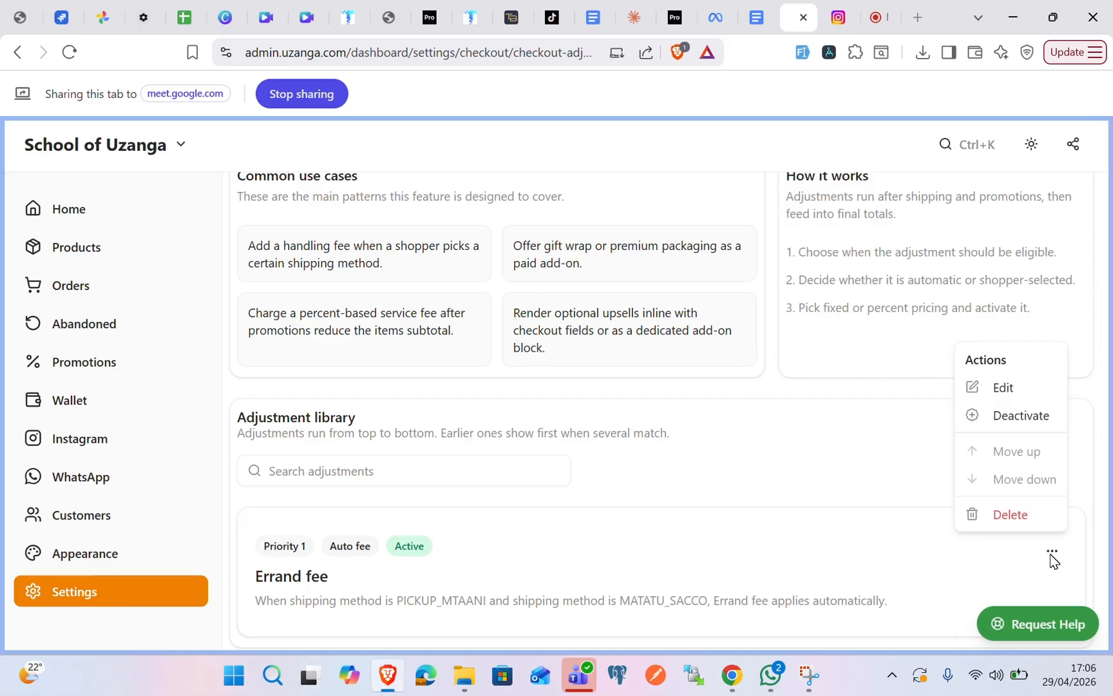
pyautogui.click(1005, 394)
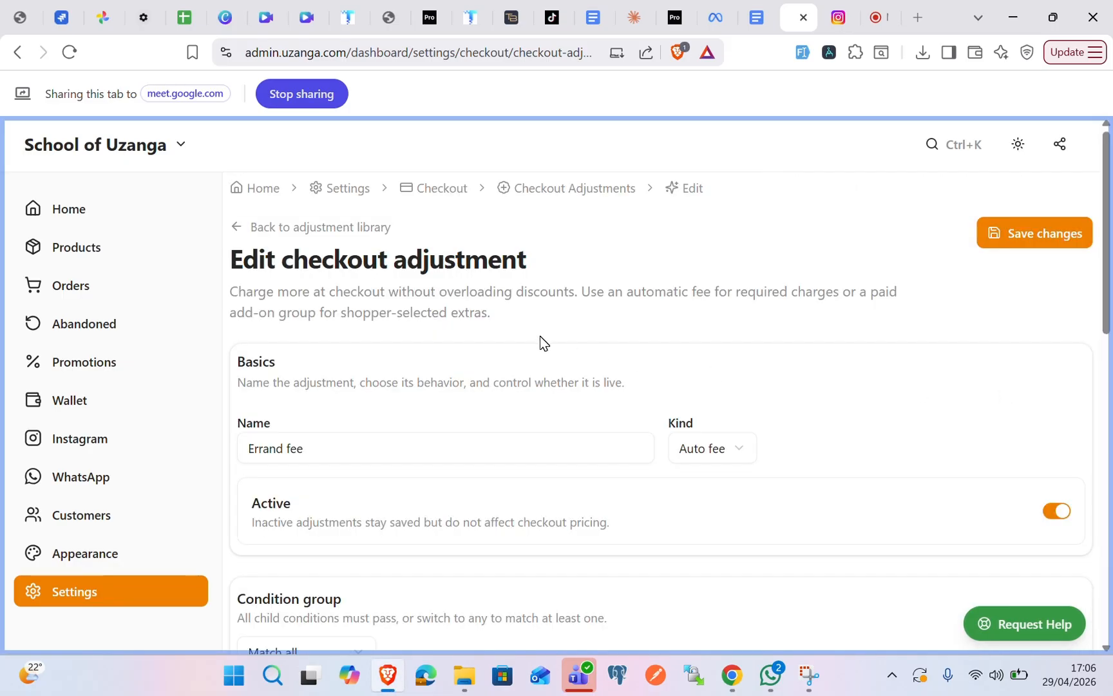
pyautogui.scroll(-6, 540, 335)
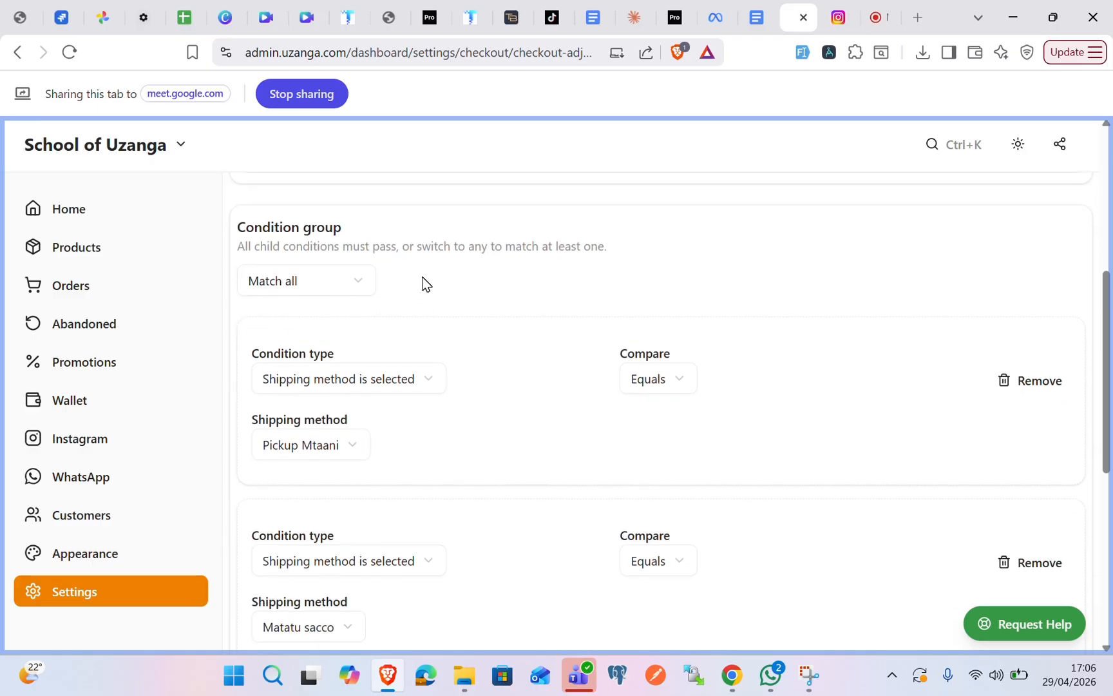
pyautogui.click(321, 286)
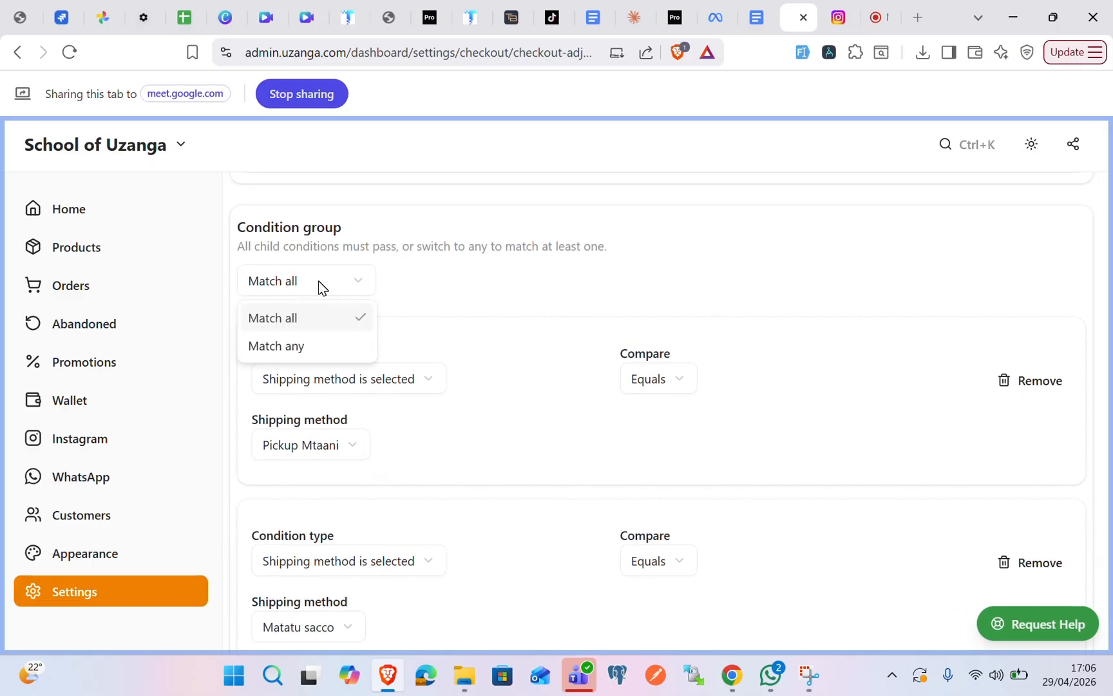
pyautogui.click(310, 348)
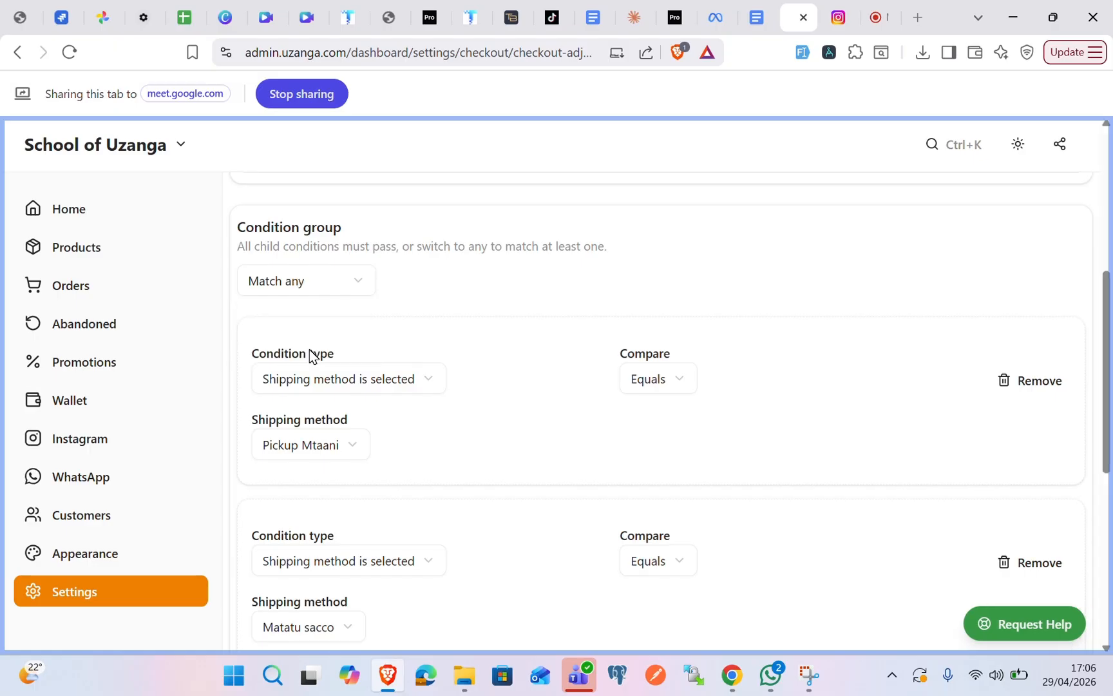
# Save the changes to the Errand fee adjustment and check its updated rule in the adjustment library
pyautogui.scroll(-5, 470, 356)
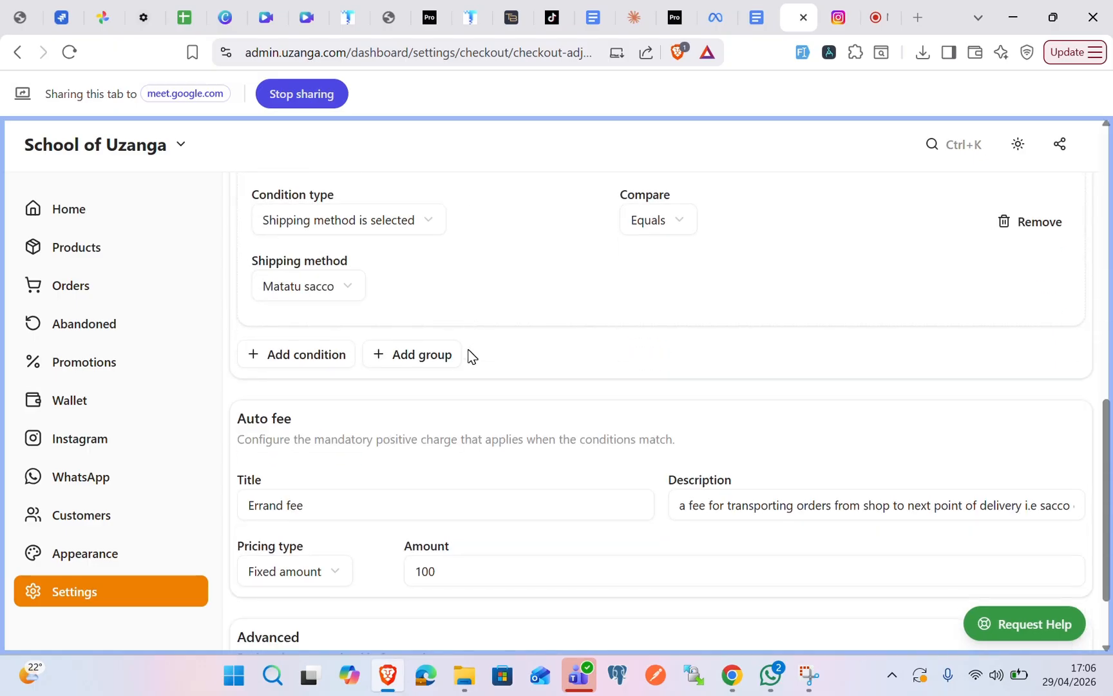
pyautogui.scroll(10, 470, 356)
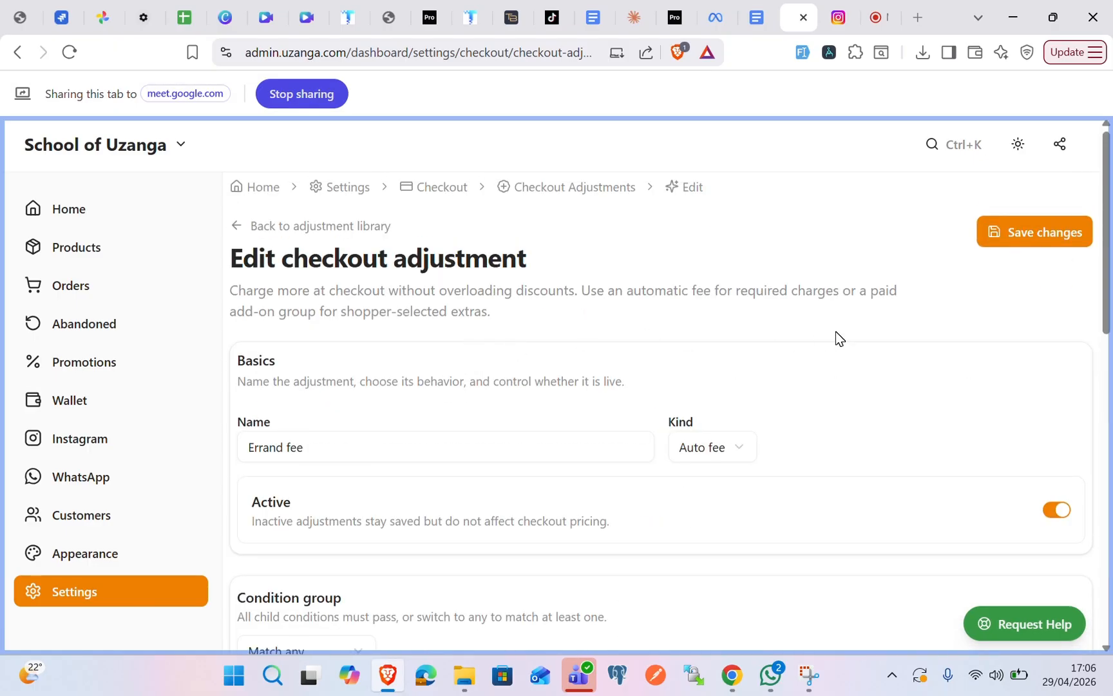
pyautogui.click(1037, 237)
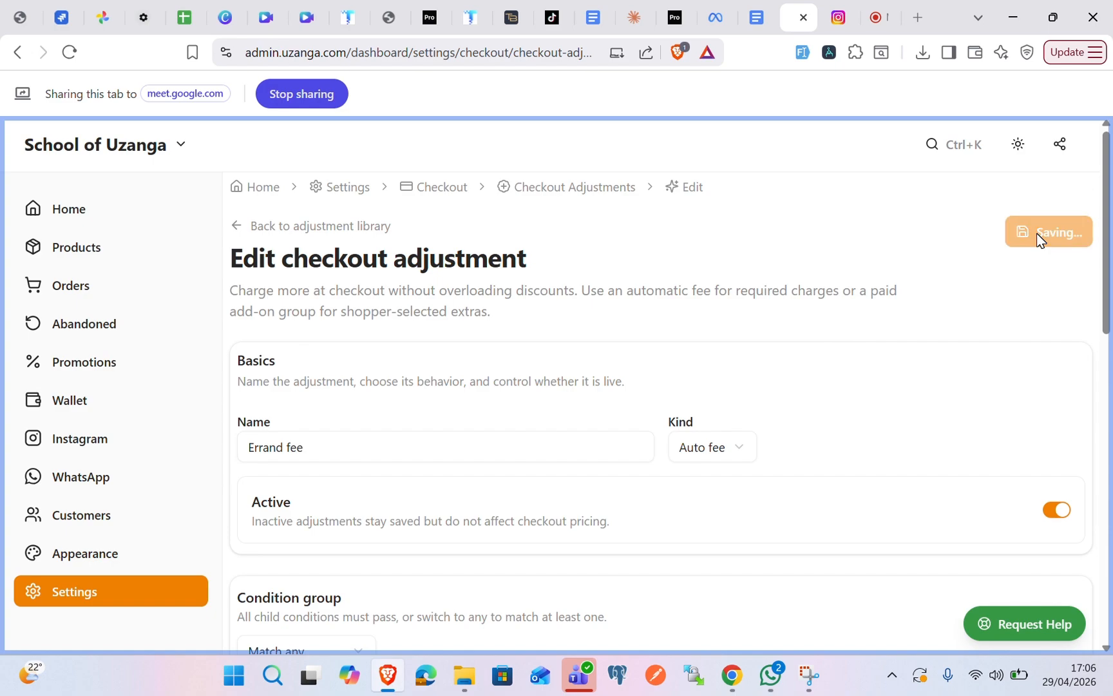
pyautogui.scroll(-3, 570, 406)
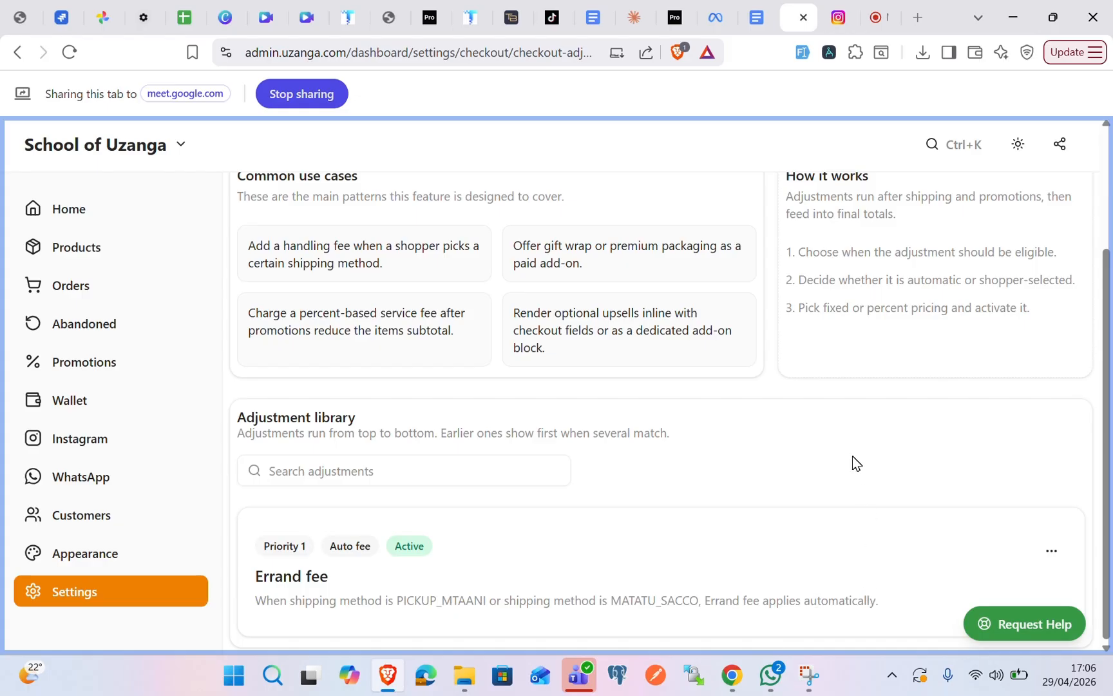
# Open the live School of Uzanga storefront from the admin and share its tab in the meeting
pyautogui.click(1061, 147)
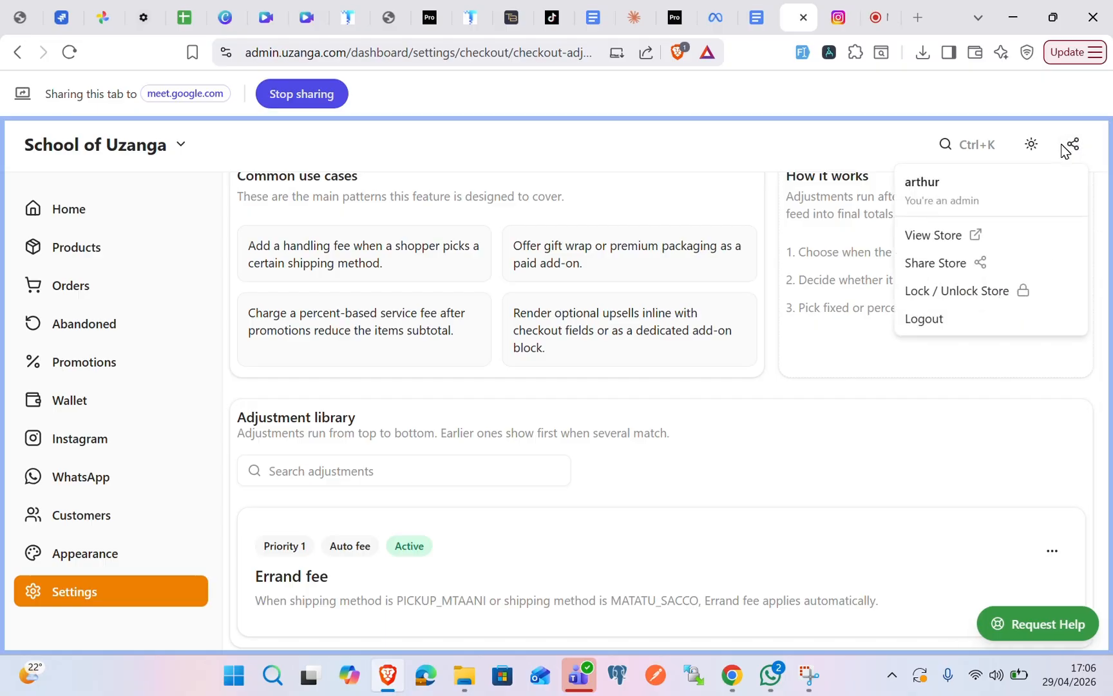
pyautogui.click(942, 236)
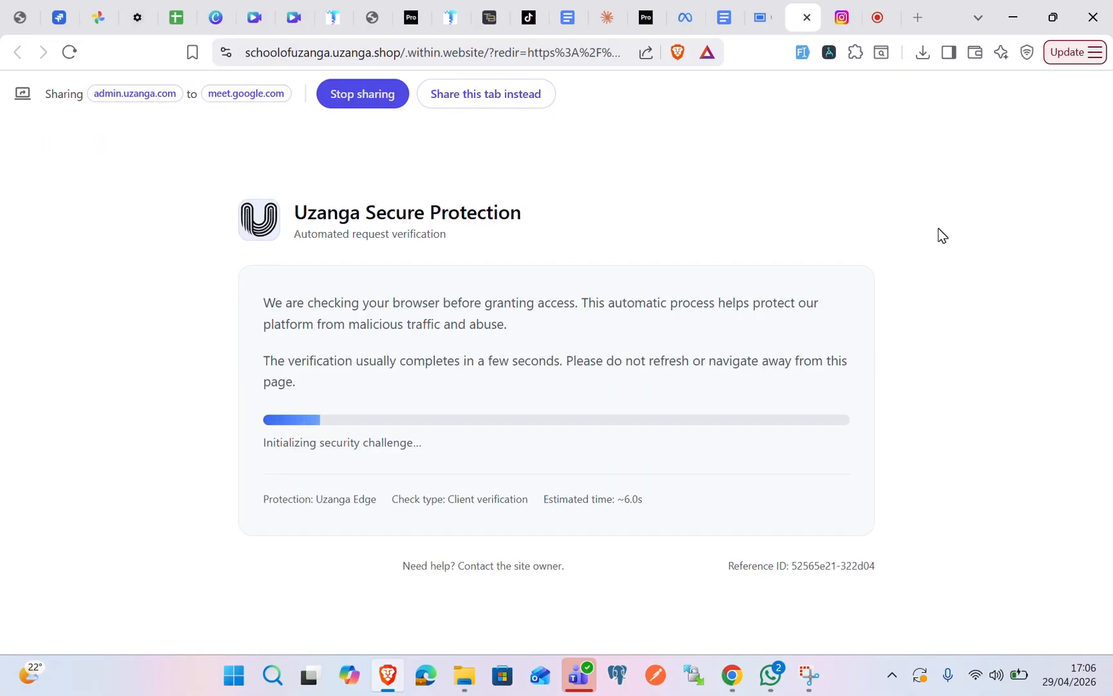
pyautogui.click(488, 95)
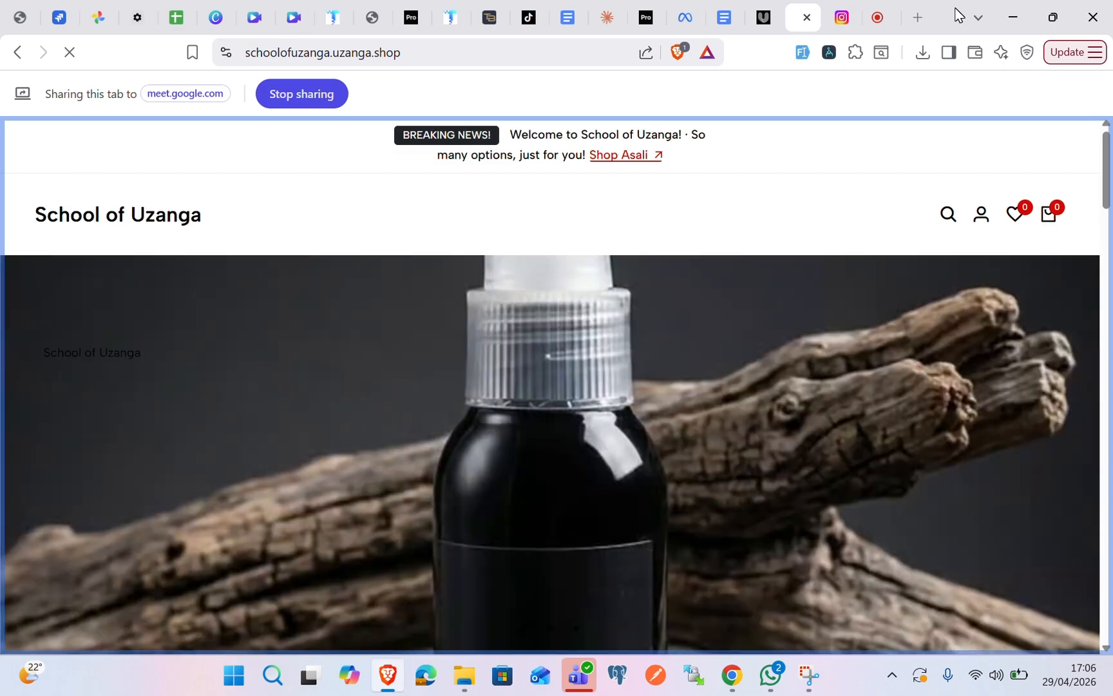
# Open the quick view of The Dunk combo and buy one item now to reach its checkout
pyautogui.scroll(-12, 563, 331)
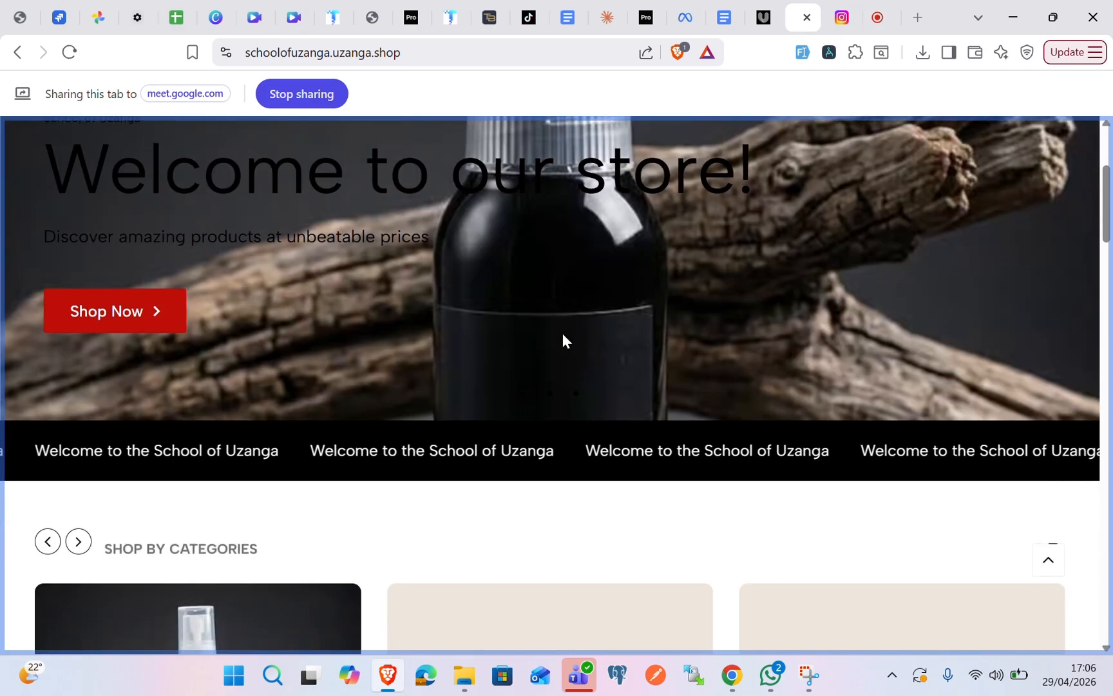
pyautogui.scroll(-1, 562, 340)
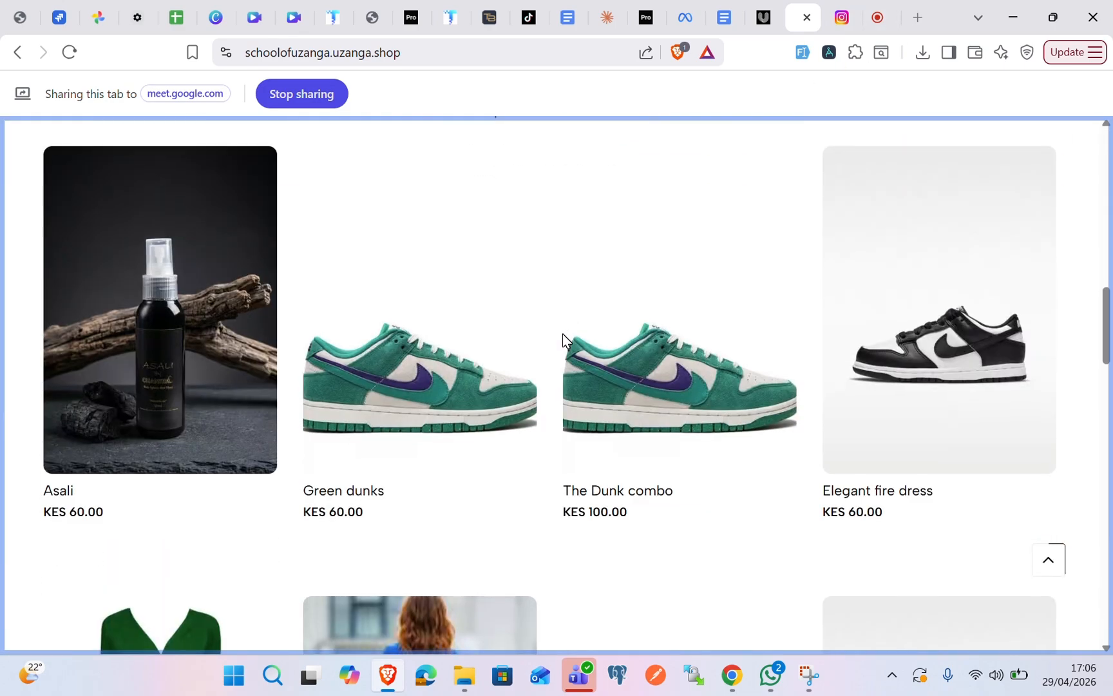
pyautogui.scroll(2, 562, 339)
pyautogui.scroll(-2, 562, 340)
pyautogui.moveTo(736, 464)
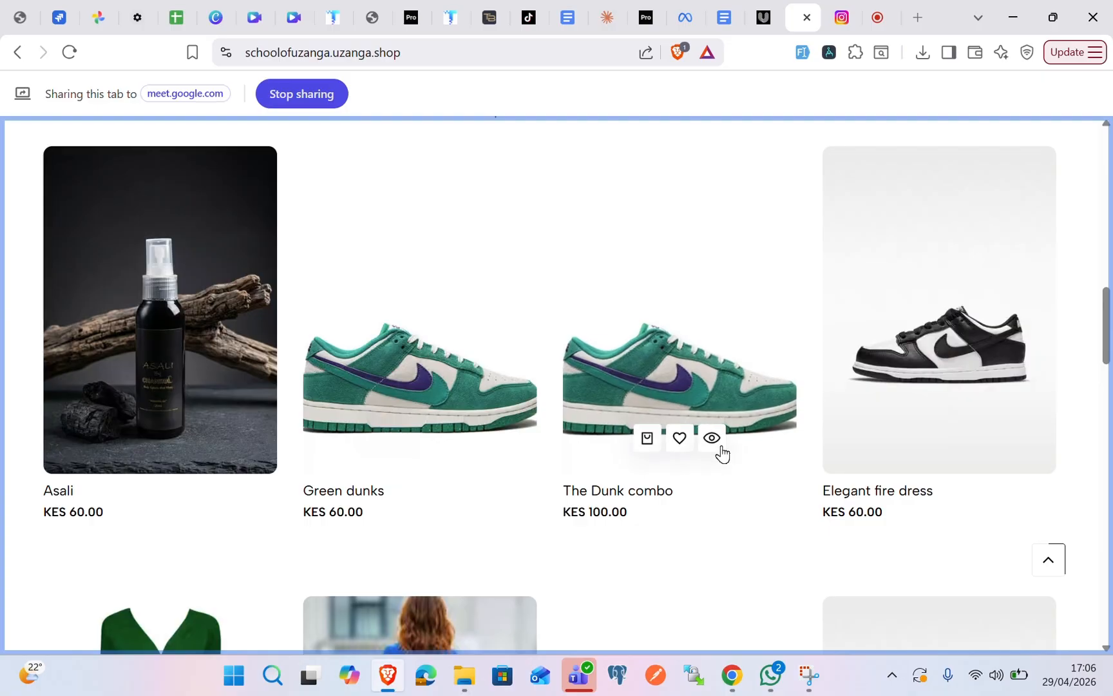
pyautogui.click(710, 437)
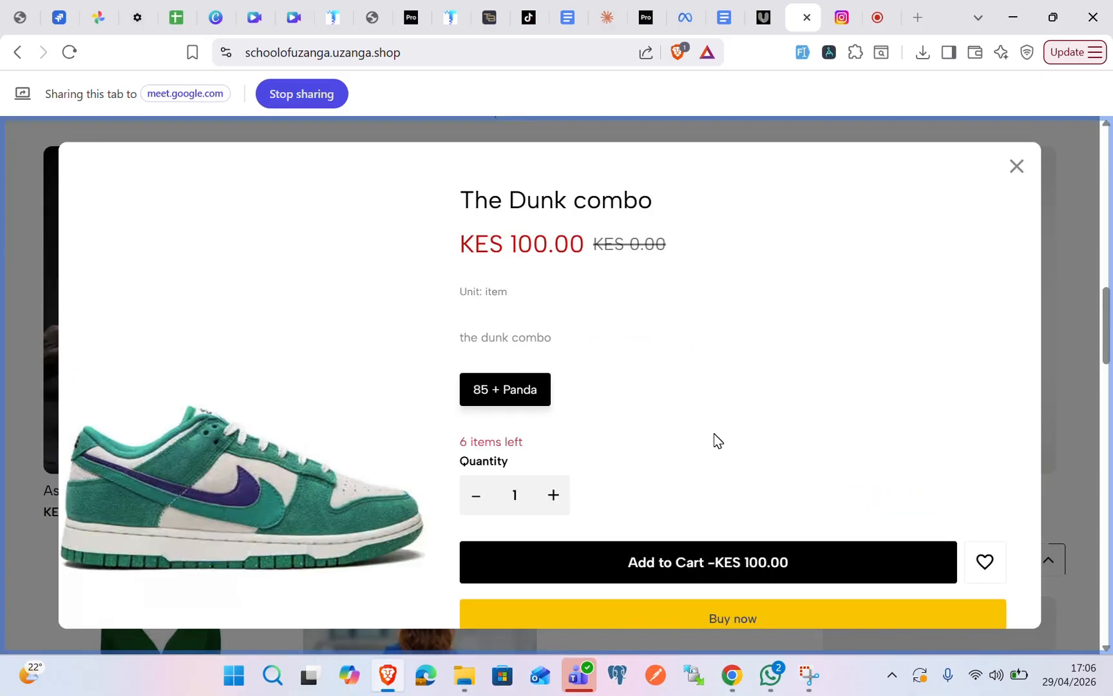
pyautogui.scroll(-2, 717, 440)
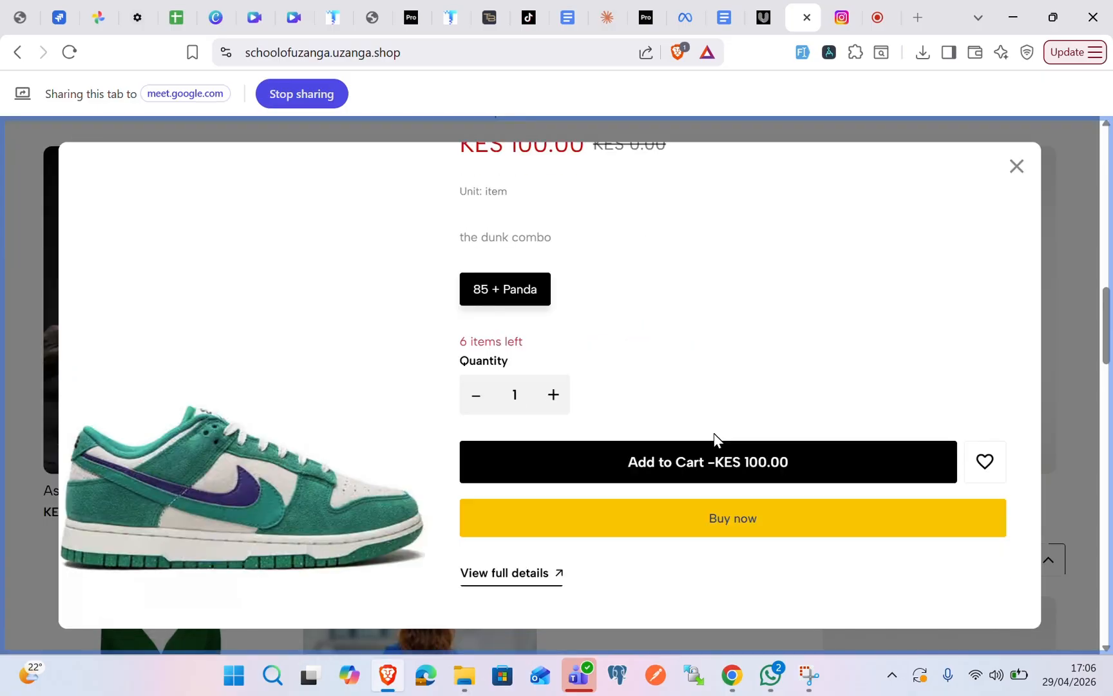
pyautogui.click(725, 521)
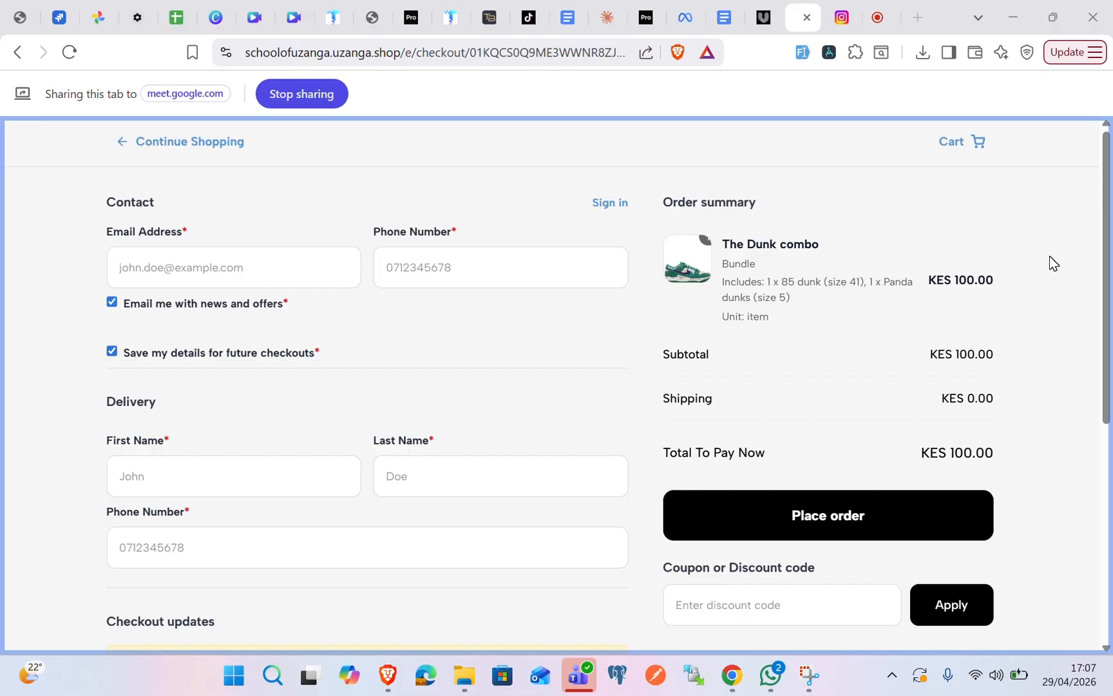
# Choose Pickup Mtaani as the shipping method at checkout and check the order summary for the Errand fee adjustment
pyautogui.scroll(-5, 356, 332)
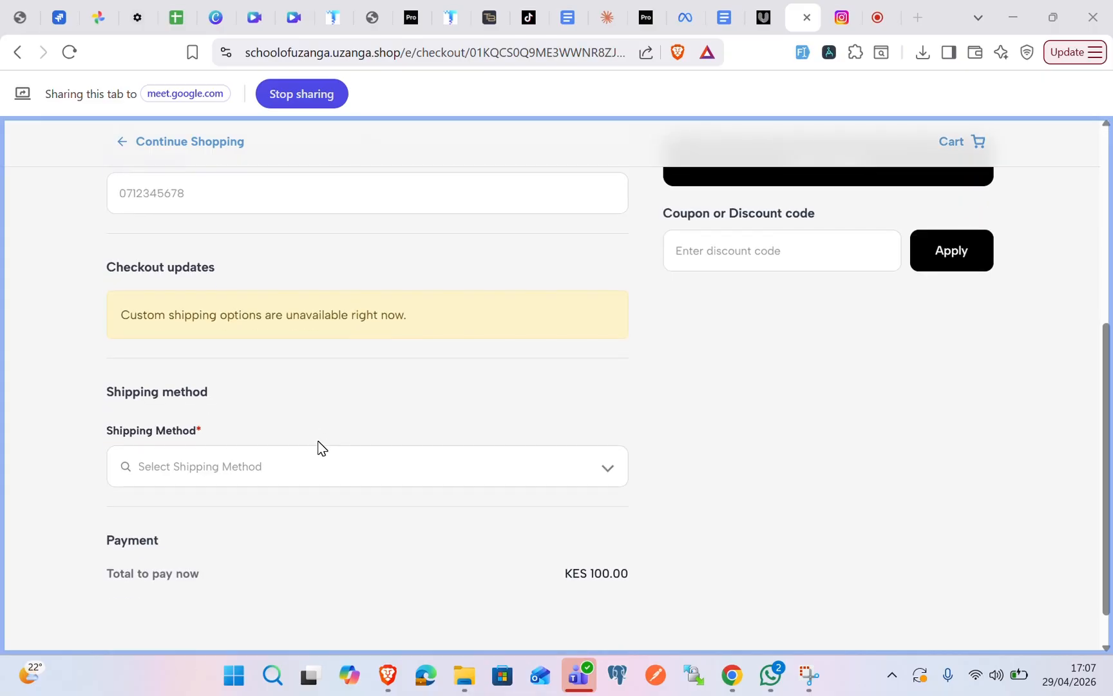
pyautogui.click(316, 469)
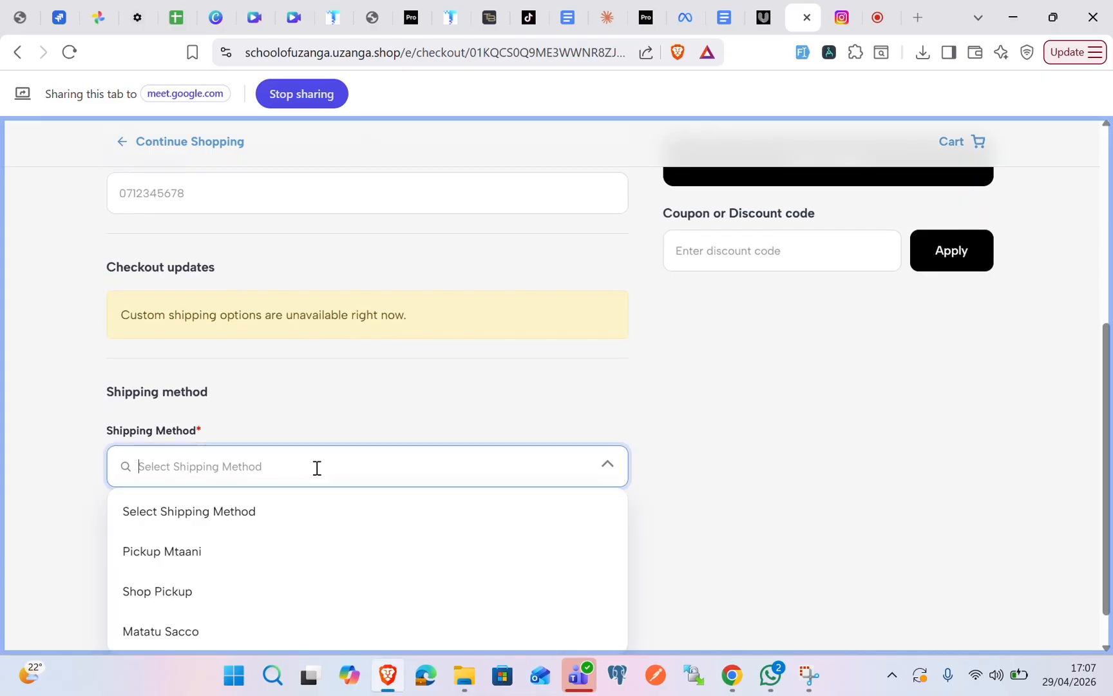
pyautogui.click(192, 554)
pyautogui.scroll(-2, 597, 415)
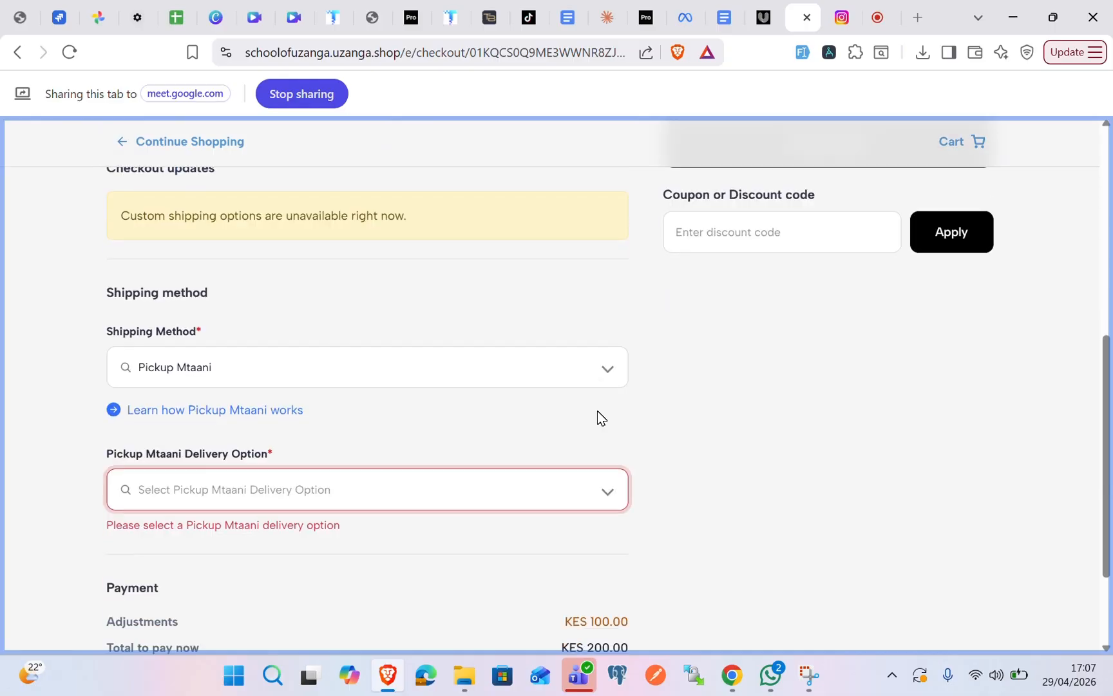
pyautogui.scroll(6, 598, 416)
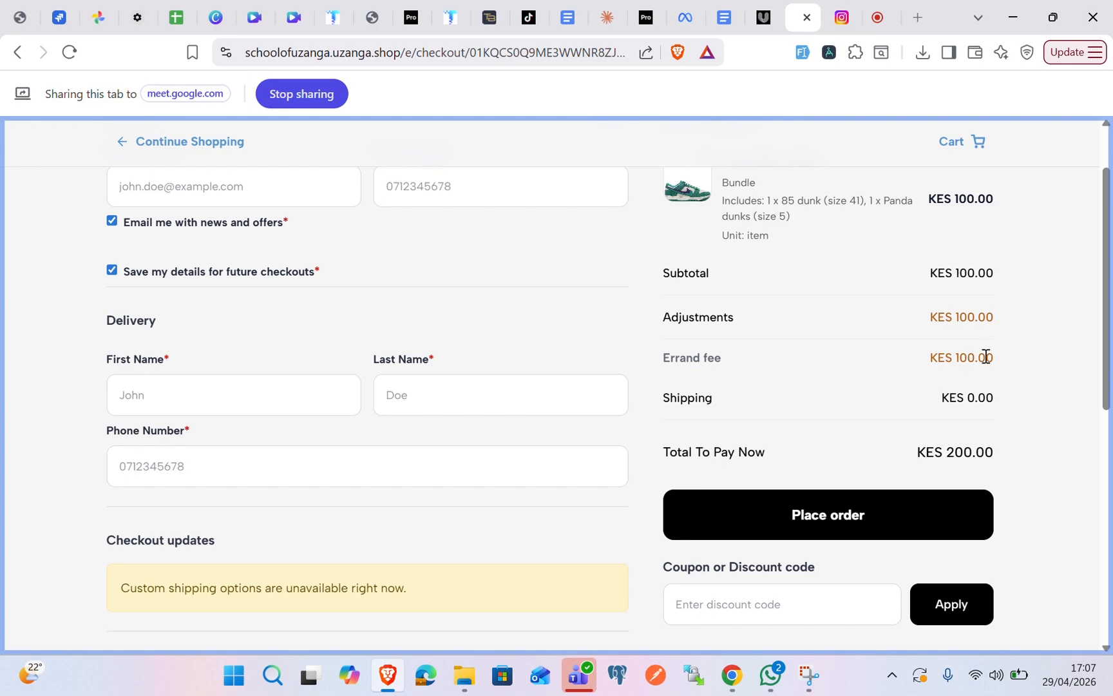
pyautogui.scroll(-2, 928, 436)
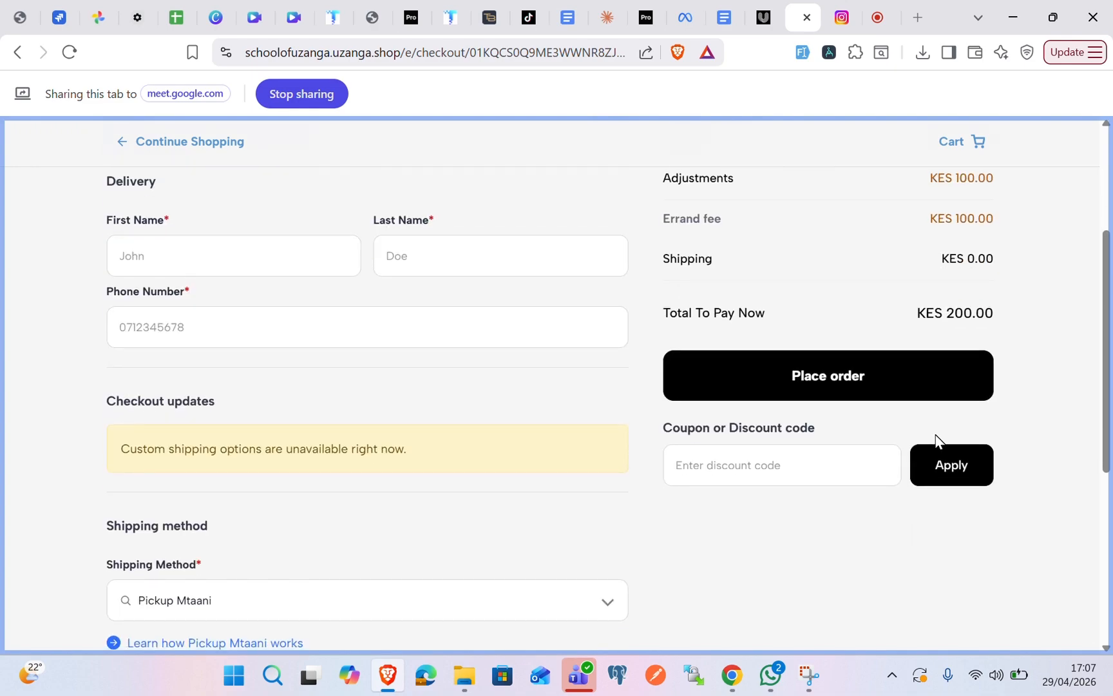
pyautogui.scroll(3, 936, 438)
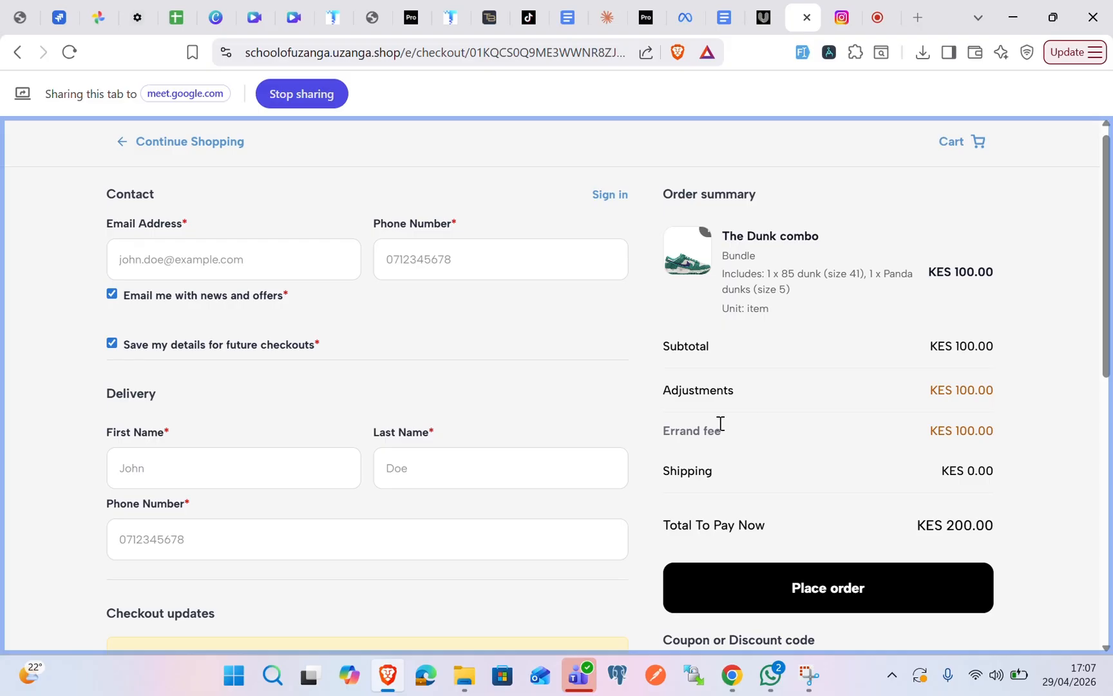
pyautogui.scroll(-2, 721, 423)
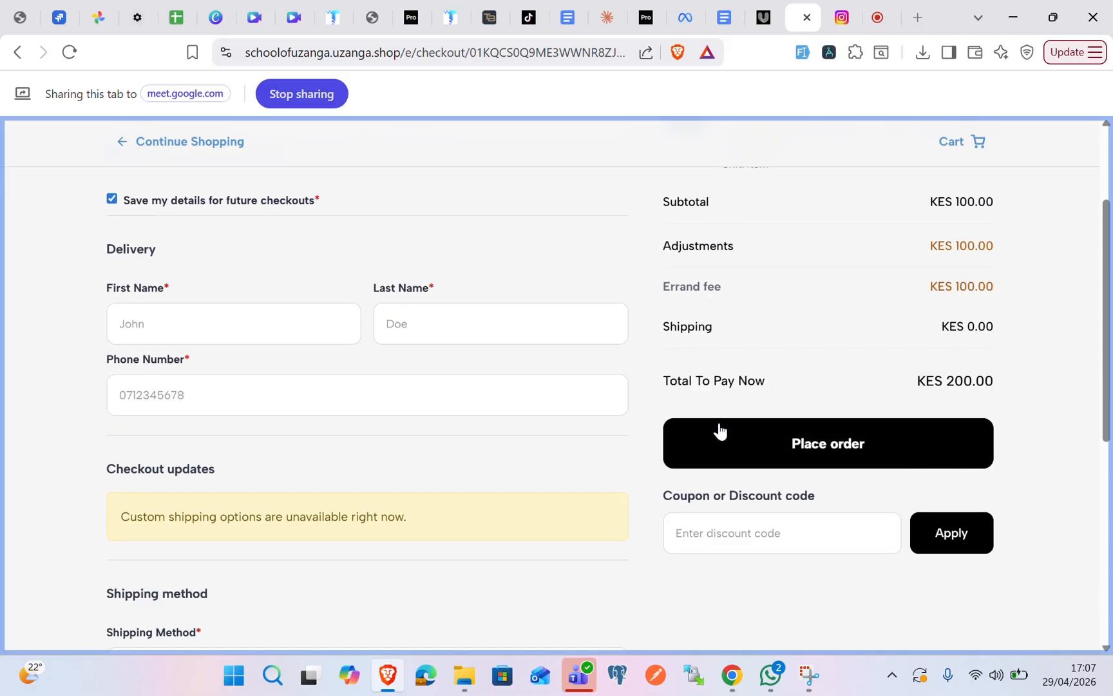
# Change the shipping method to Matatu Sacco and check whether the order summary applies the Errand fee
pyautogui.click(469, 318)
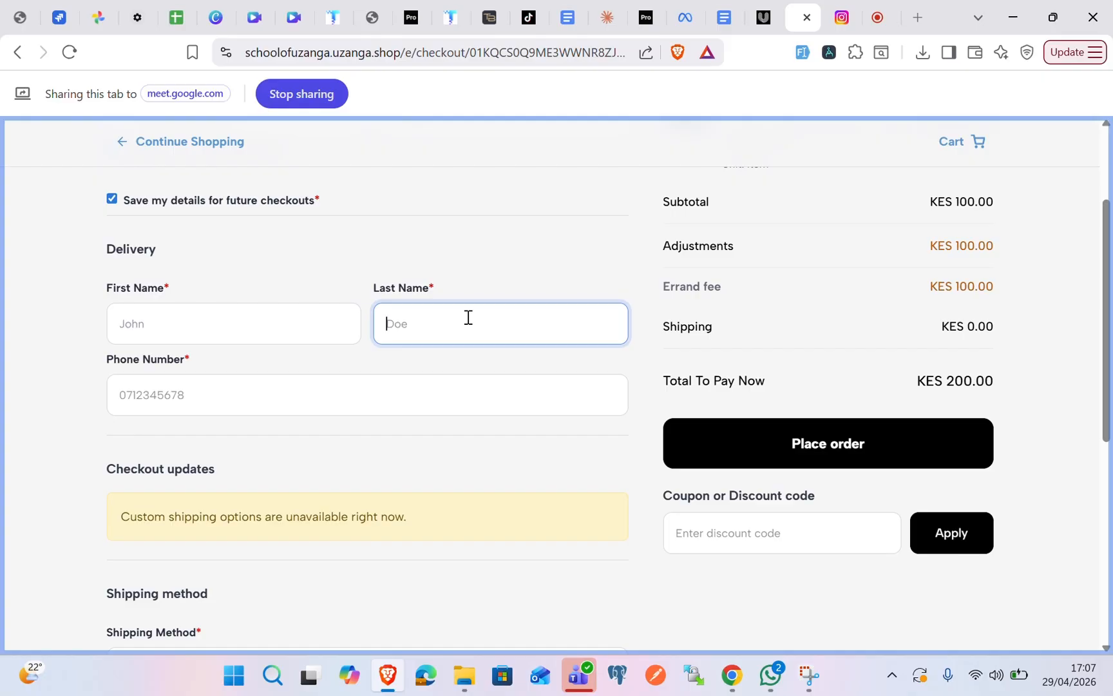
pyautogui.scroll(-6, 468, 318)
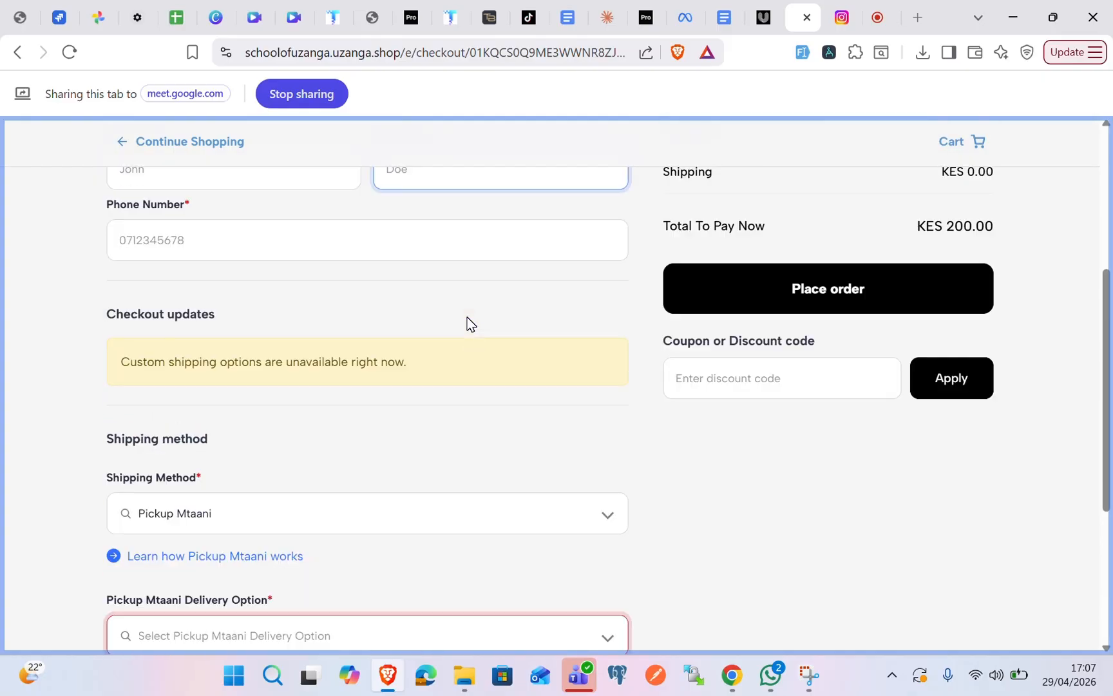
pyautogui.click(370, 447)
pyautogui.click(371, 447)
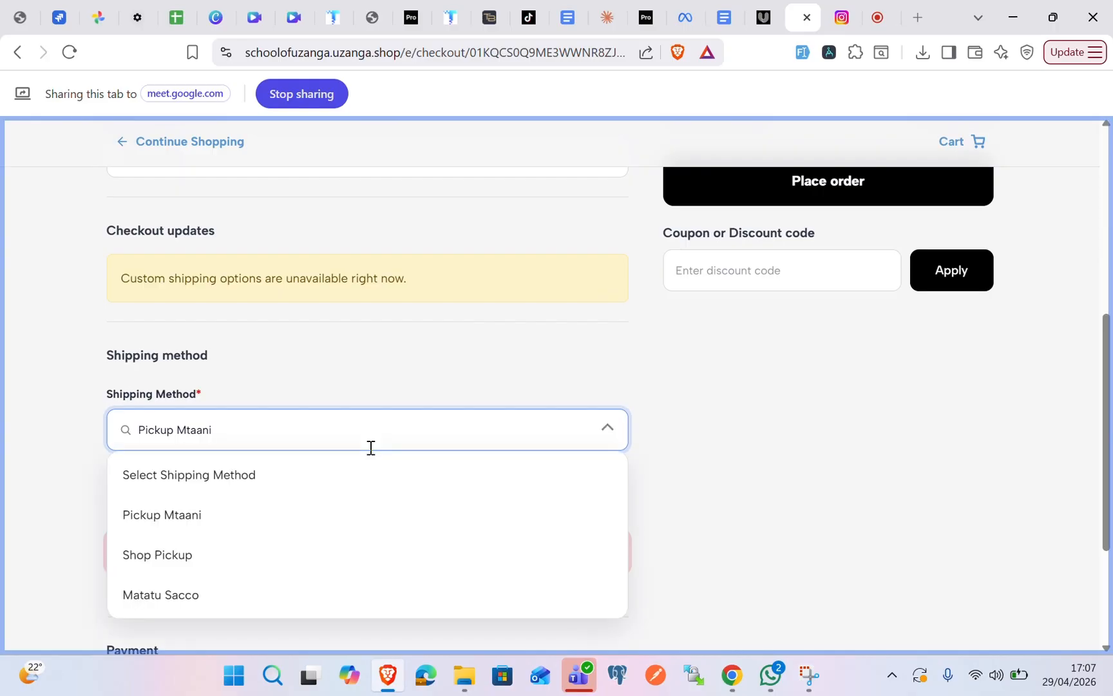
pyautogui.click(156, 595)
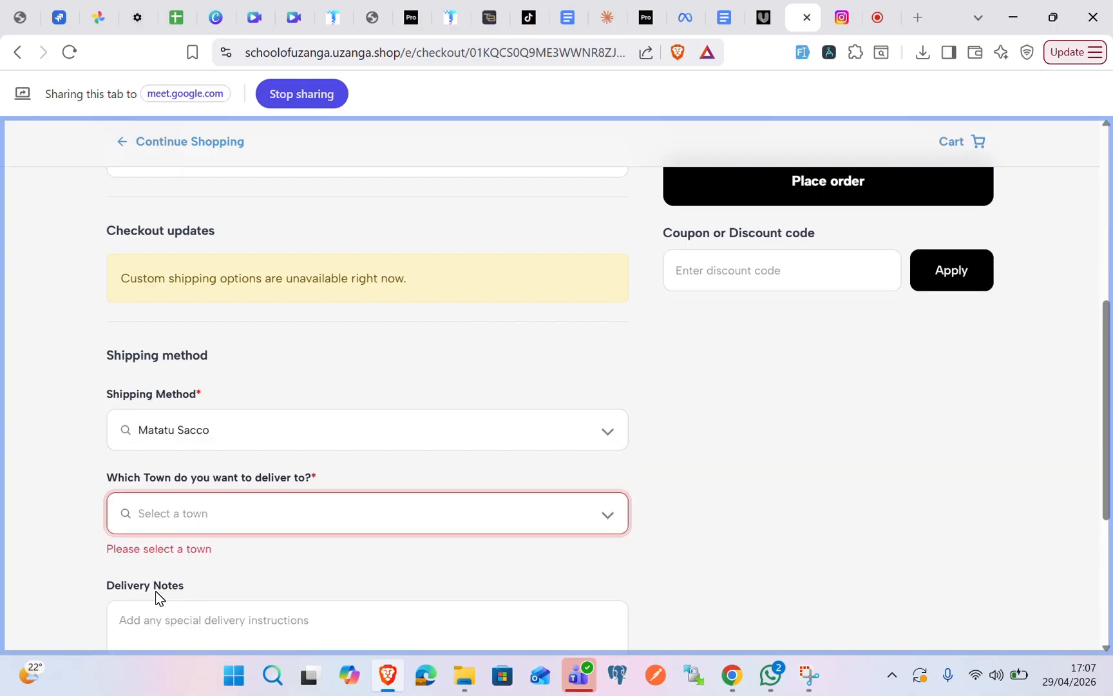
pyautogui.scroll(6, 547, 471)
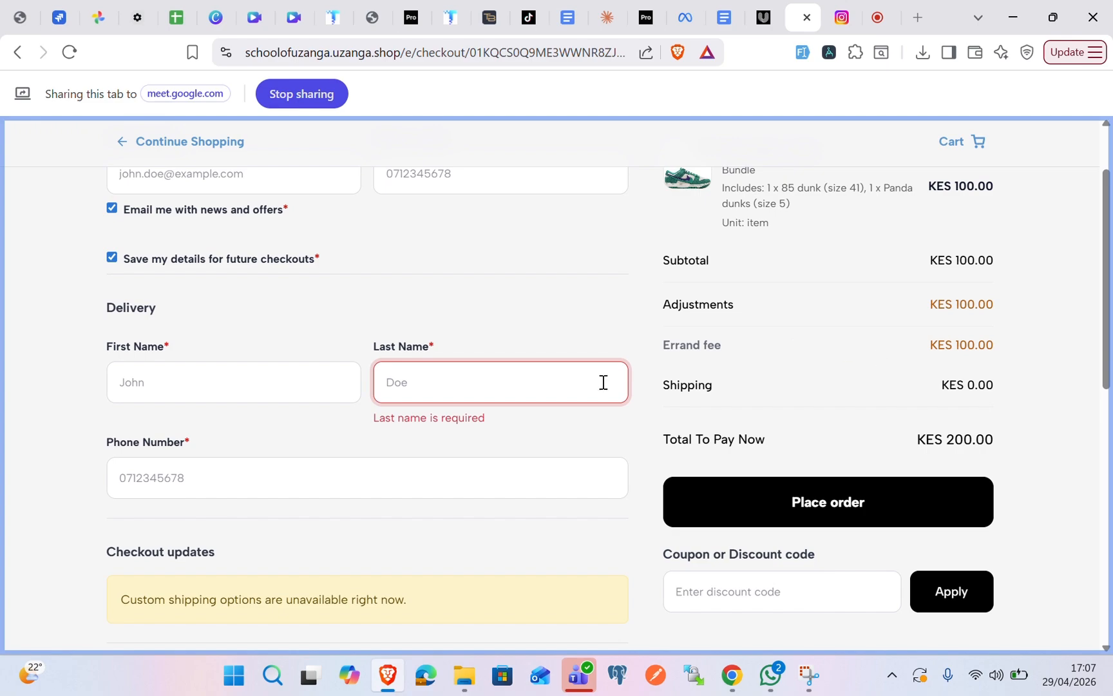
# Switch the shipping method to Shop Pickup and review the shipping section and order summary for any Errand fee
pyautogui.scroll(-6, 372, 410)
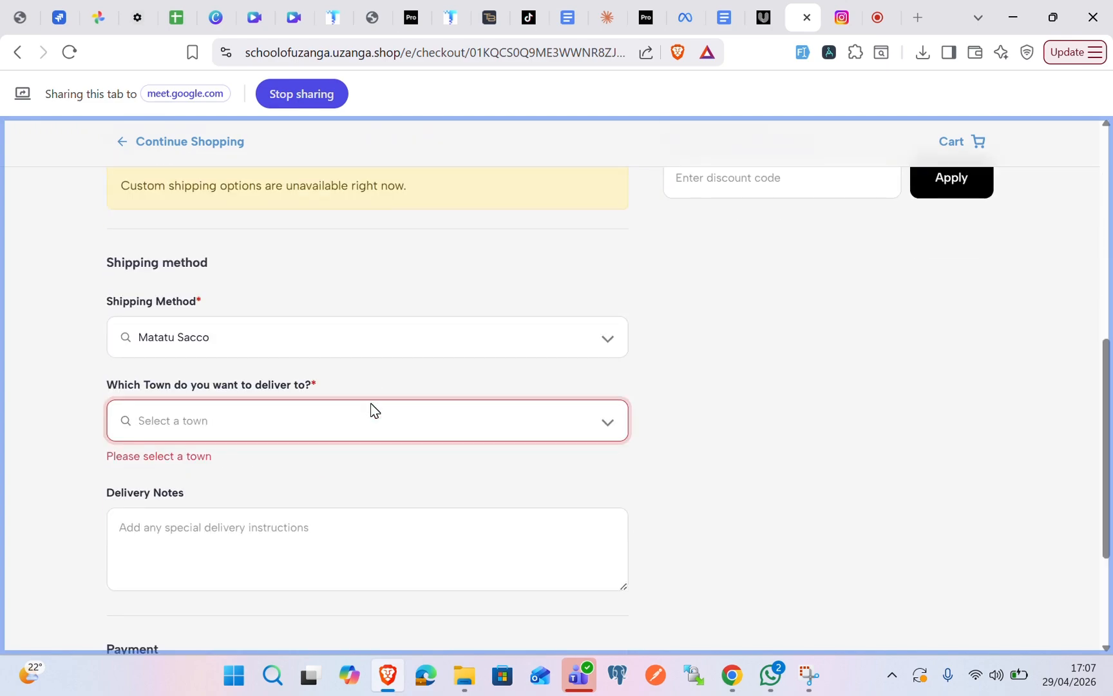
pyautogui.click(335, 338)
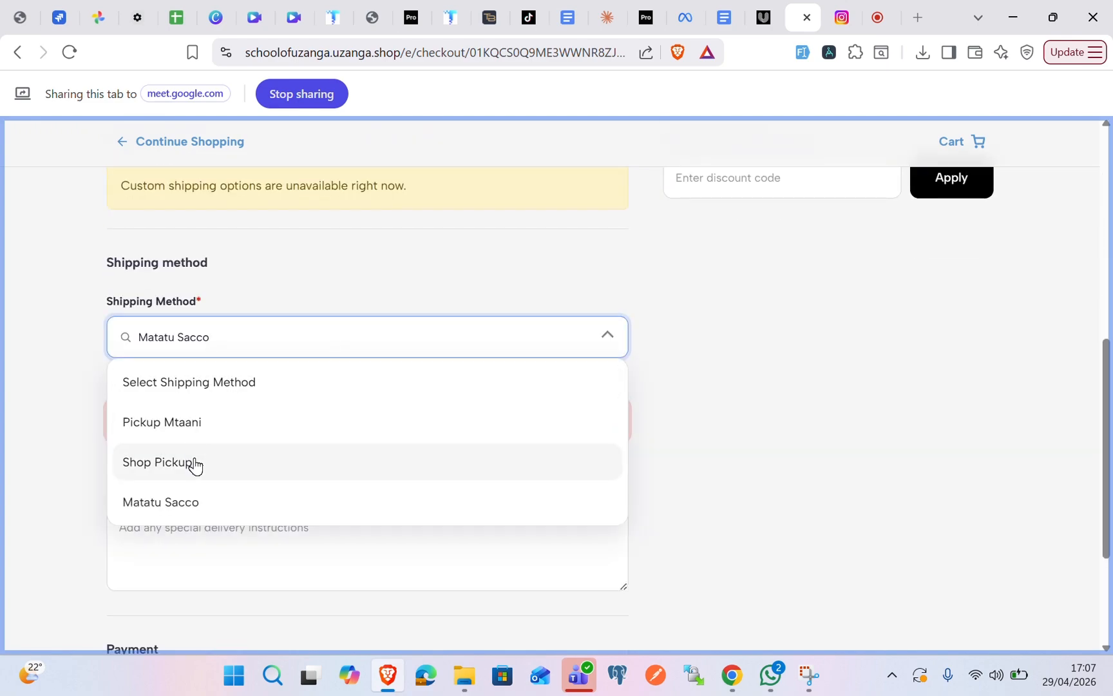
pyautogui.click(196, 462)
pyautogui.scroll(-3, 473, 433)
pyautogui.scroll(10, 473, 432)
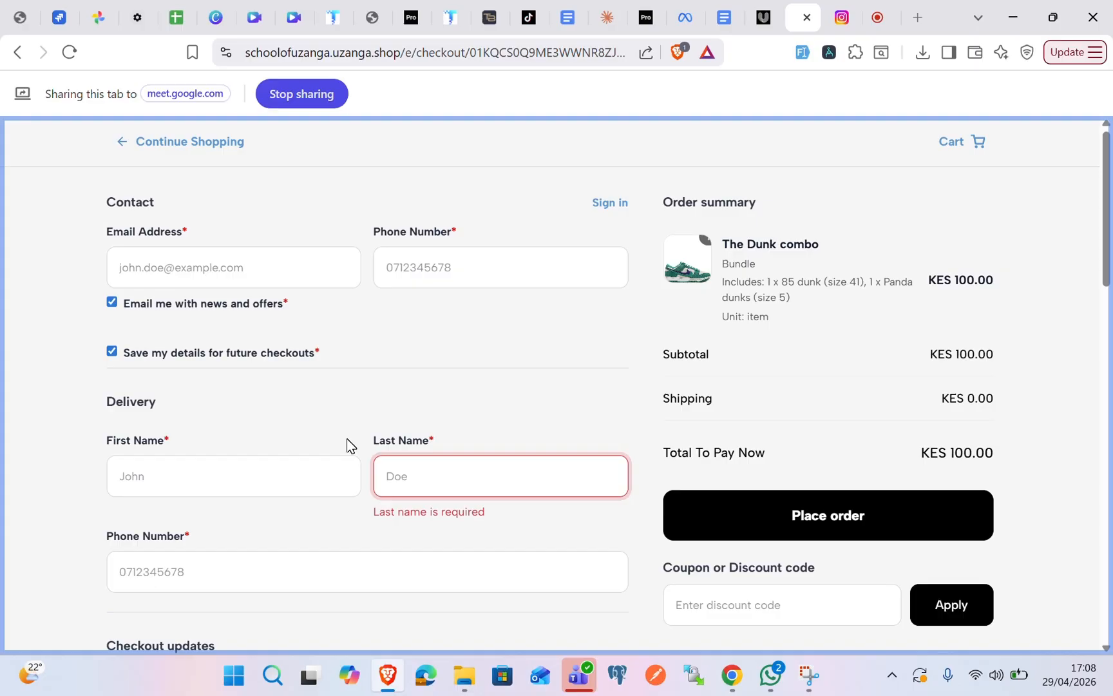
pyautogui.scroll(-4, 346, 445)
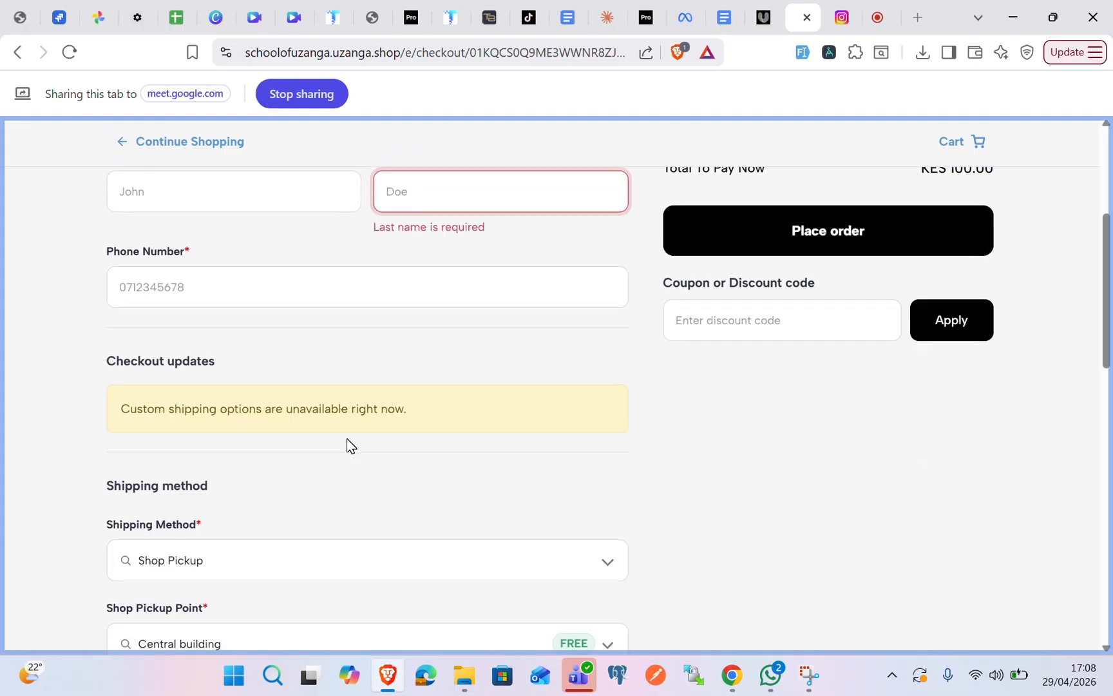
pyautogui.scroll(-3, 347, 445)
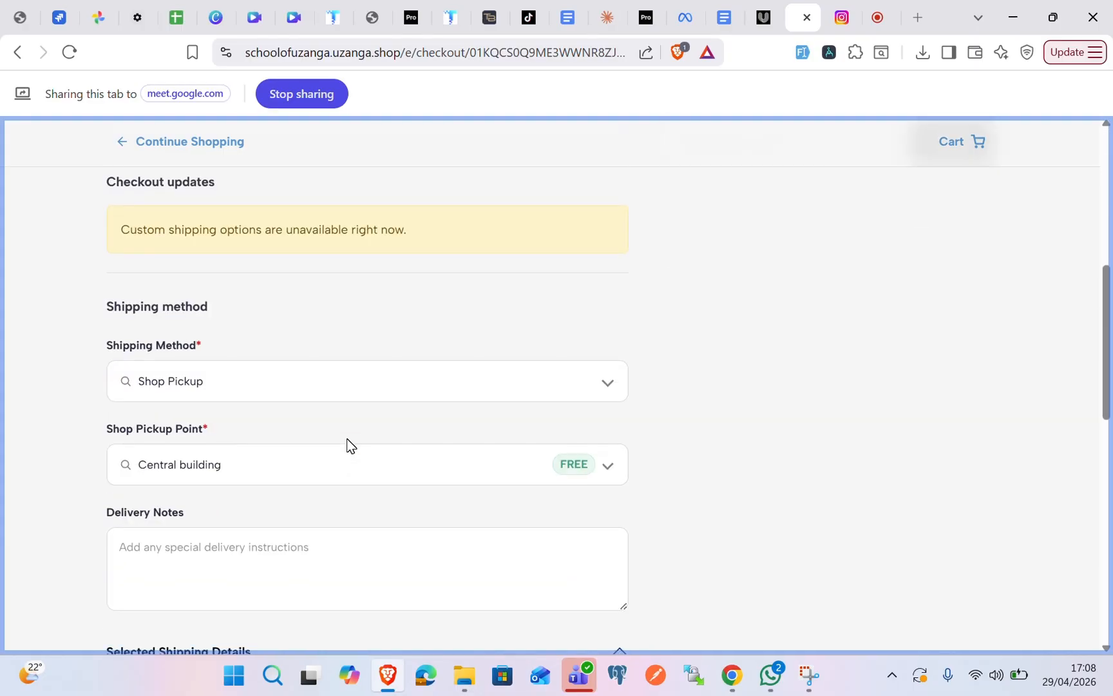
pyautogui.scroll(7, 346, 445)
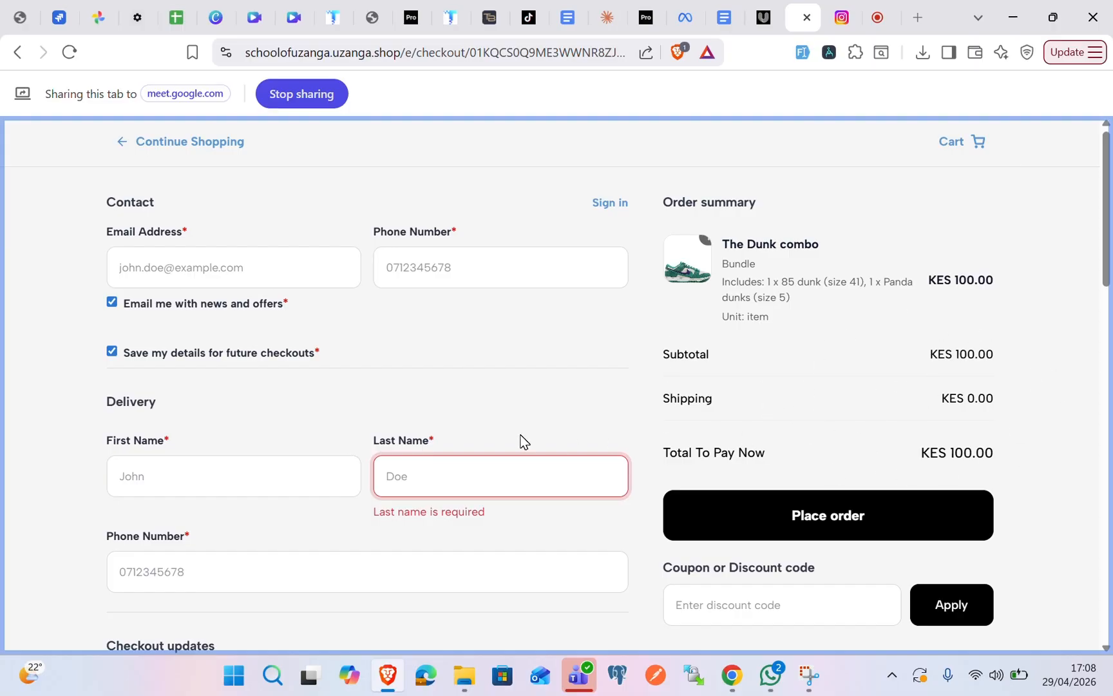
pyautogui.scroll(-3, 522, 442)
pyautogui.scroll(3, 522, 442)
pyautogui.scroll(-2, 750, 381)
pyautogui.scroll(2, 749, 381)
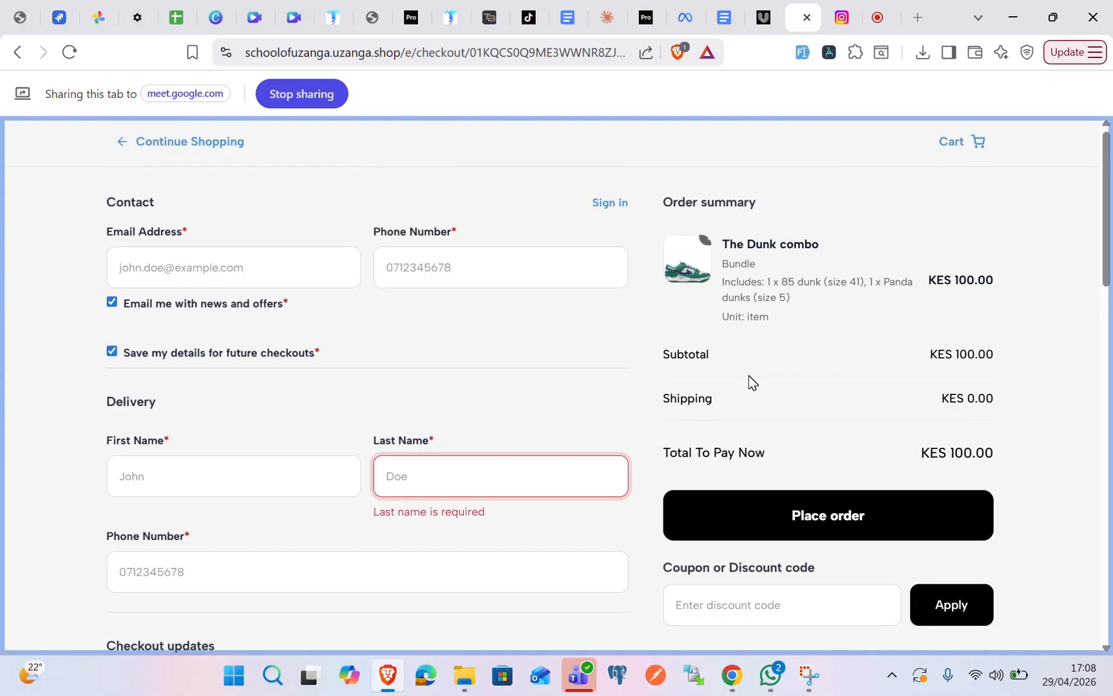